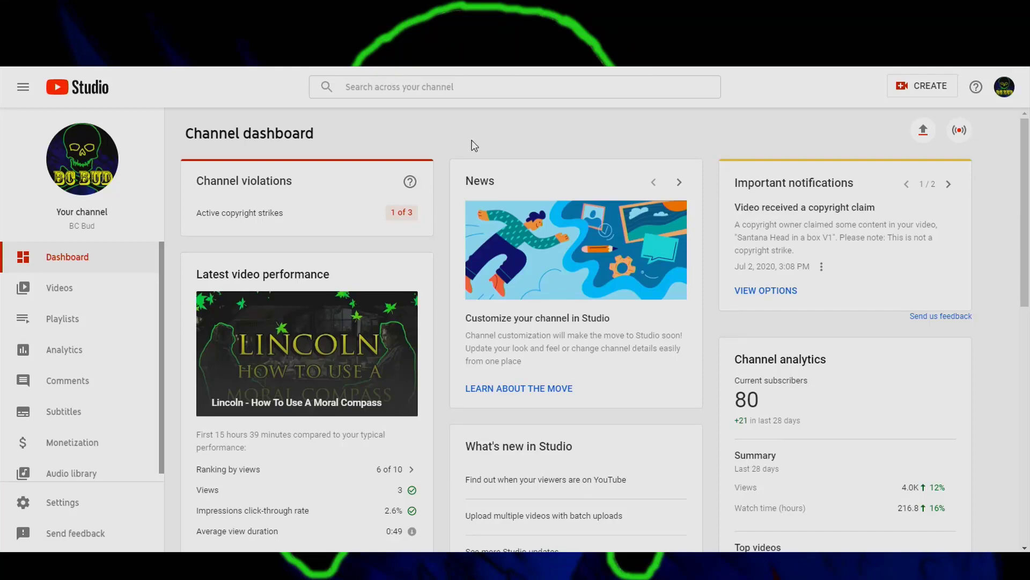
# Step: Review the active copyright strike details, close them, and go to the channel's Videos list
pyautogui.click(232, 214)
pyautogui.scroll(-2, 409, 273)
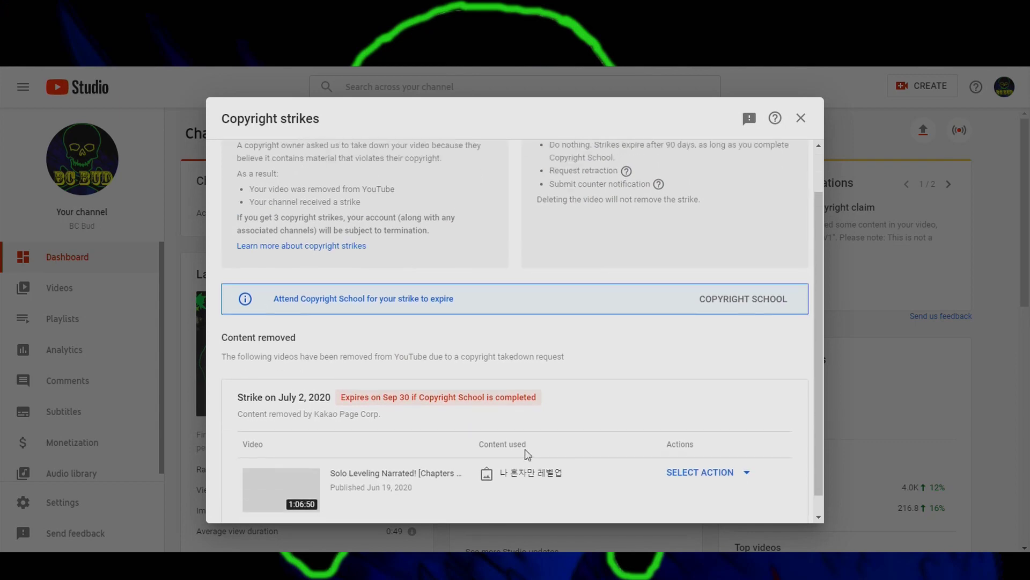
pyautogui.scroll(1, 527, 455)
pyautogui.scroll(-1, 525, 402)
pyautogui.scroll(1, 499, 362)
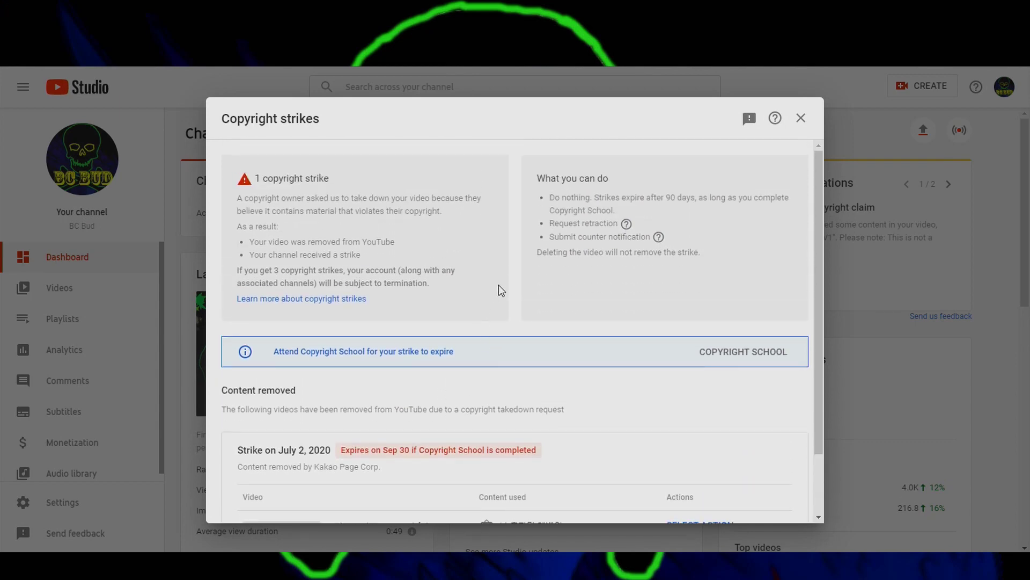
pyautogui.click(801, 118)
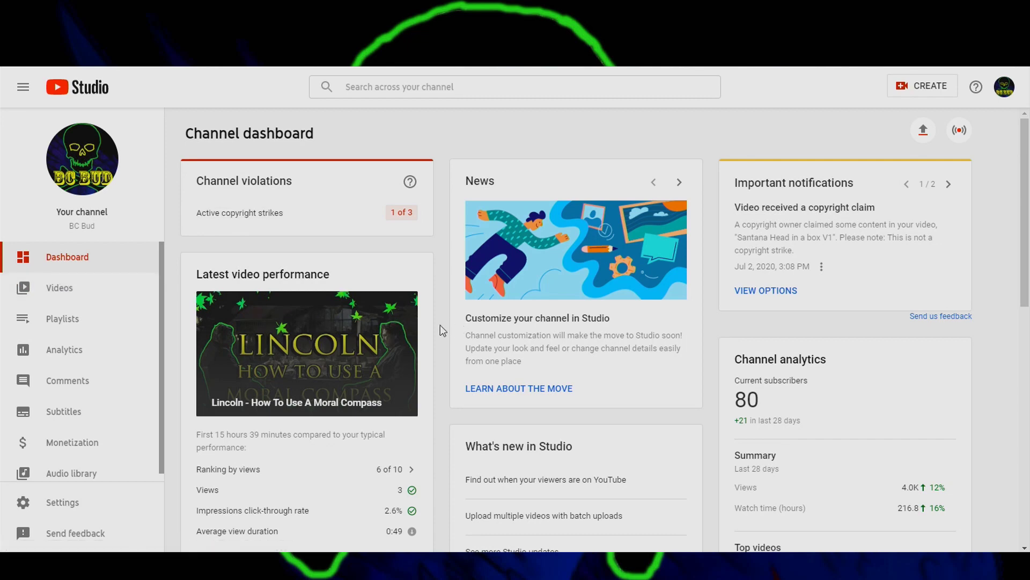
pyautogui.click(177, 295)
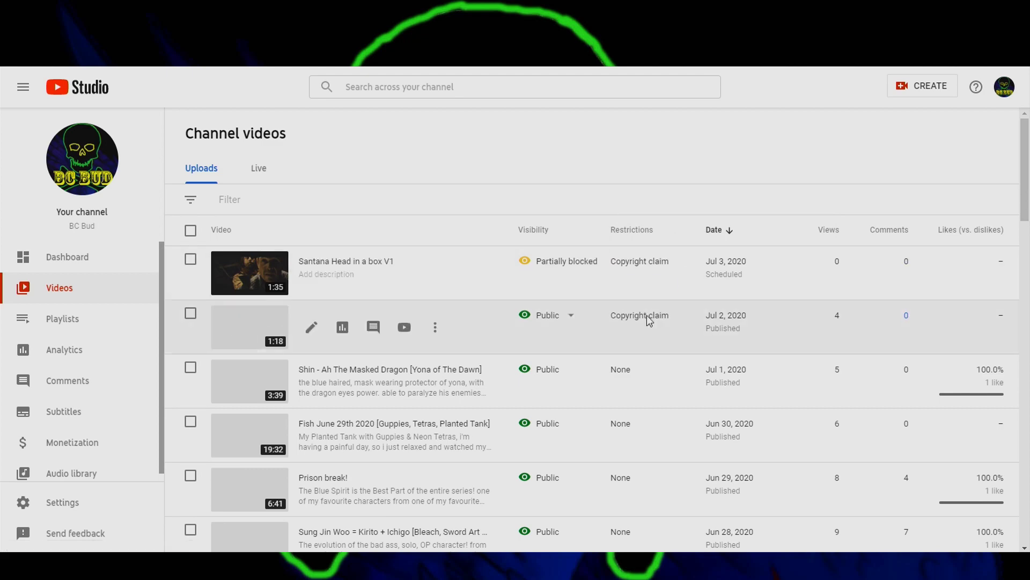
pyautogui.moveTo(640, 315)
pyautogui.click(651, 282)
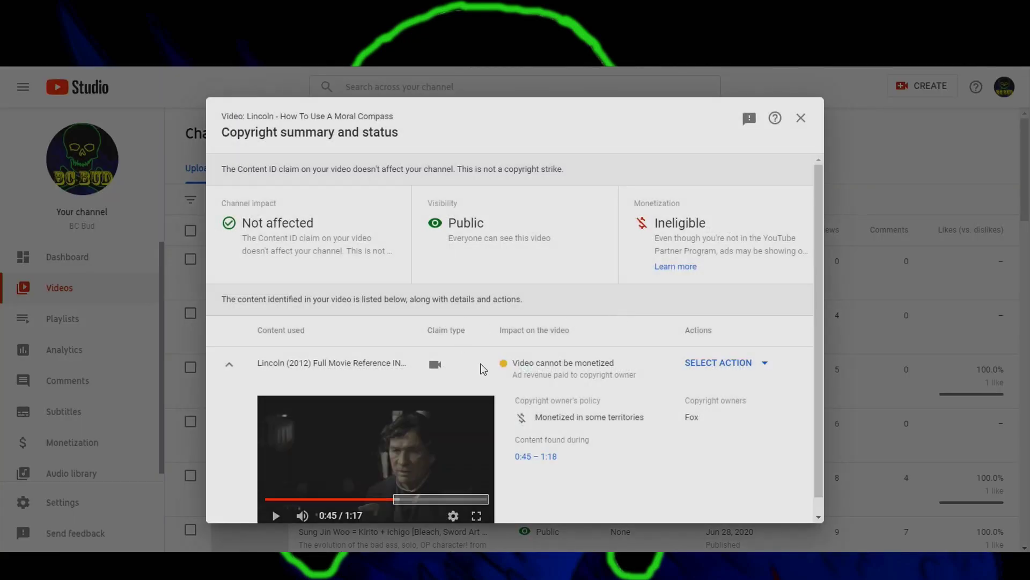
pyautogui.scroll(-1, 561, 381)
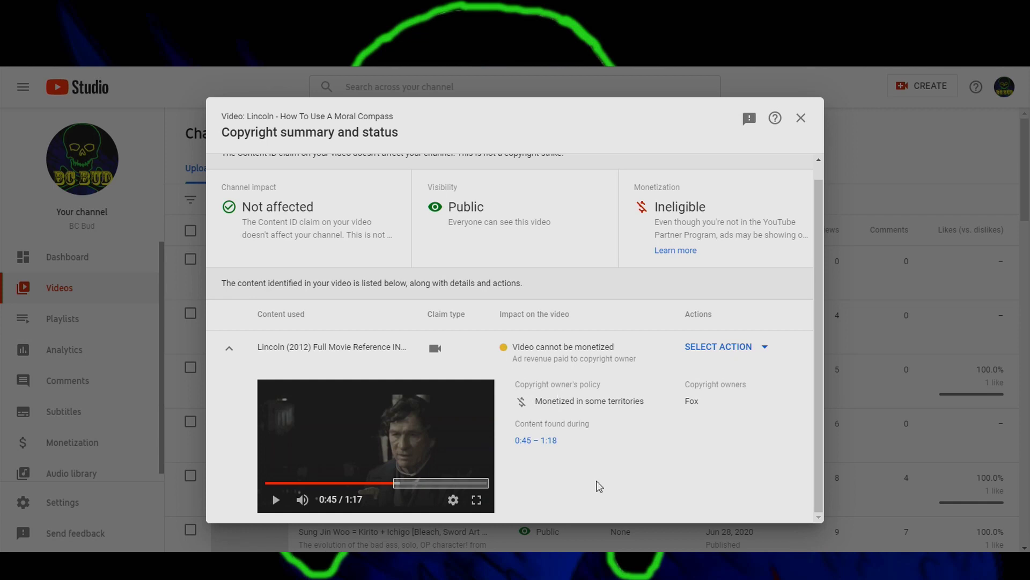
pyautogui.scroll(1, 689, 436)
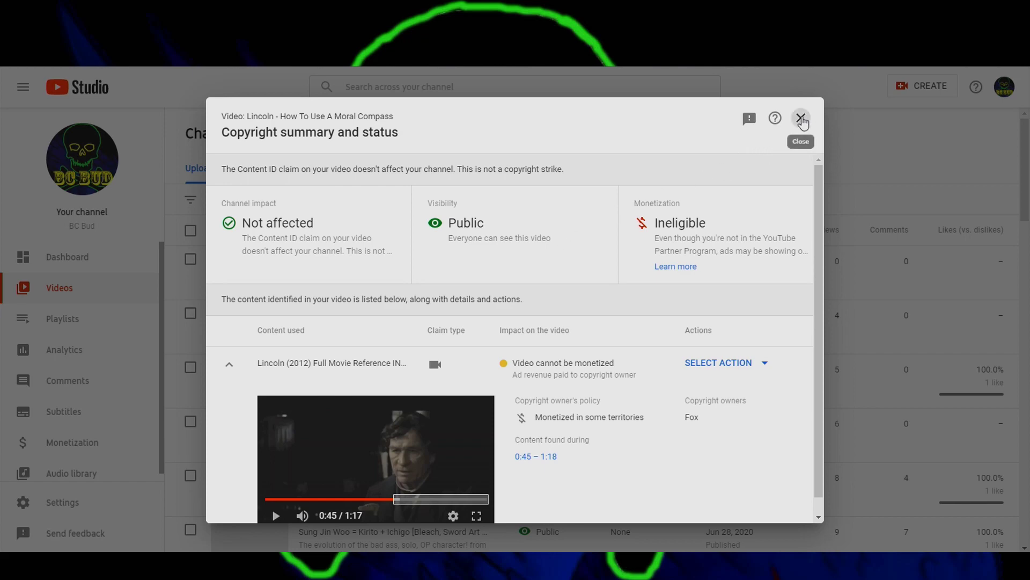
pyautogui.click(801, 117)
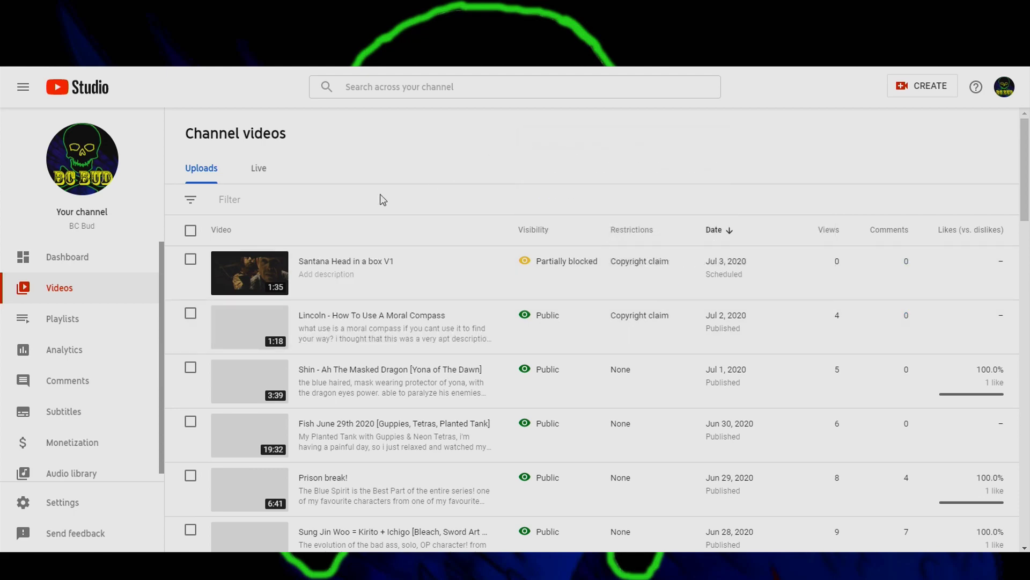
pyautogui.scroll(-5, 479, 354)
pyautogui.scroll(-2, 479, 355)
pyautogui.scroll(-2, 469, 373)
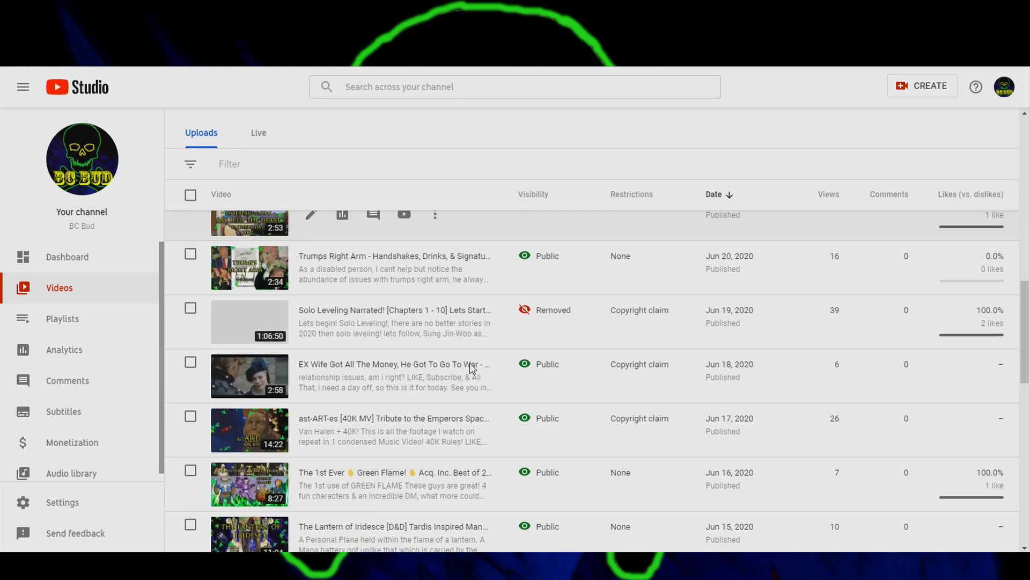
pyautogui.moveTo(639, 309)
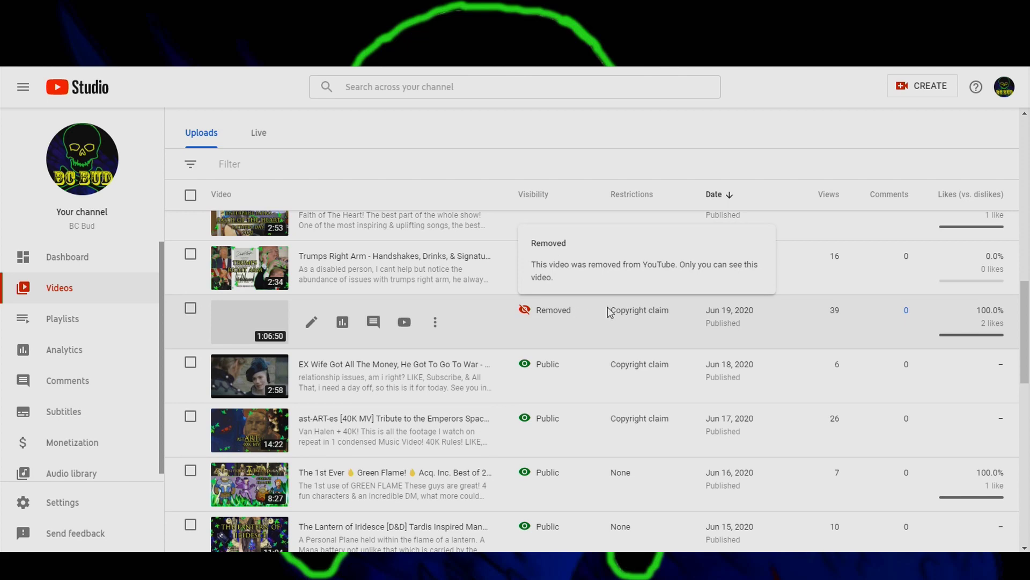
pyautogui.moveTo(639, 257)
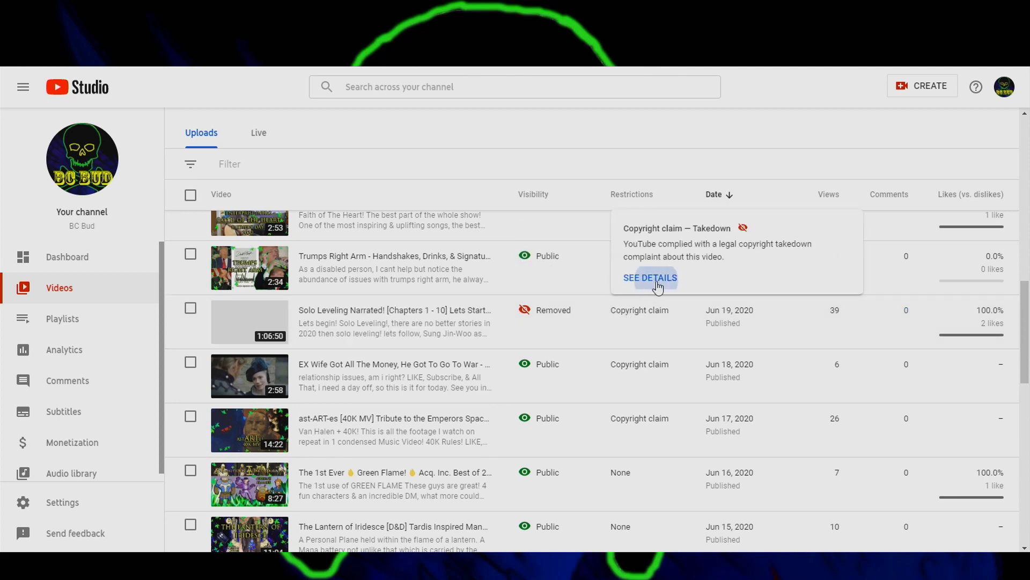
pyautogui.click(659, 283)
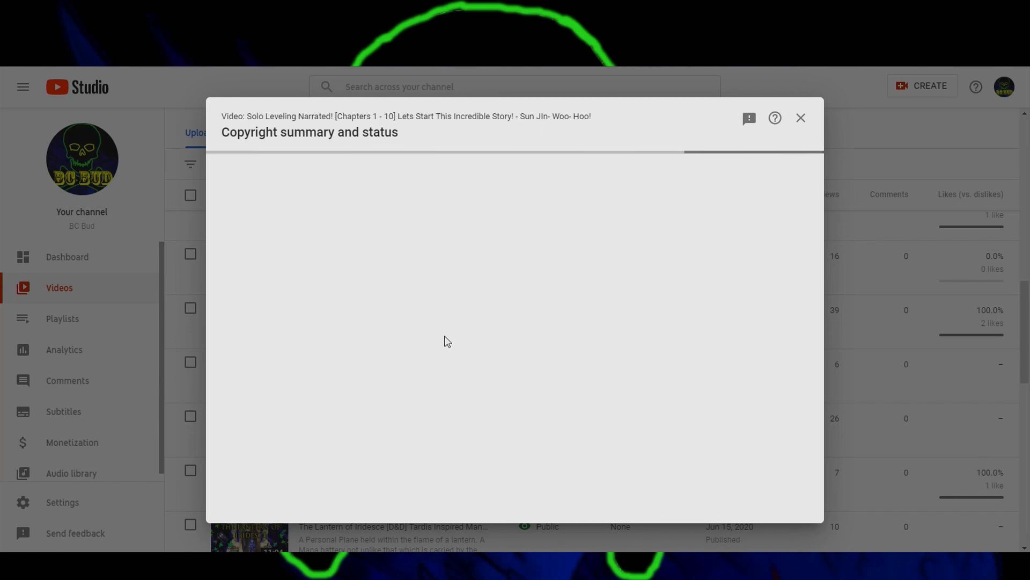
pyautogui.click(798, 120)
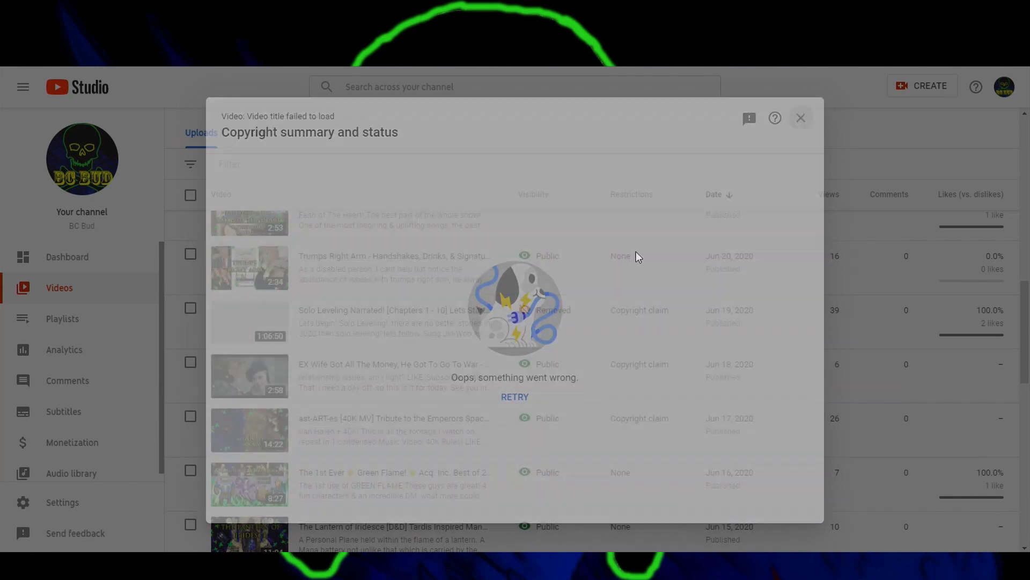
pyautogui.click(651, 277)
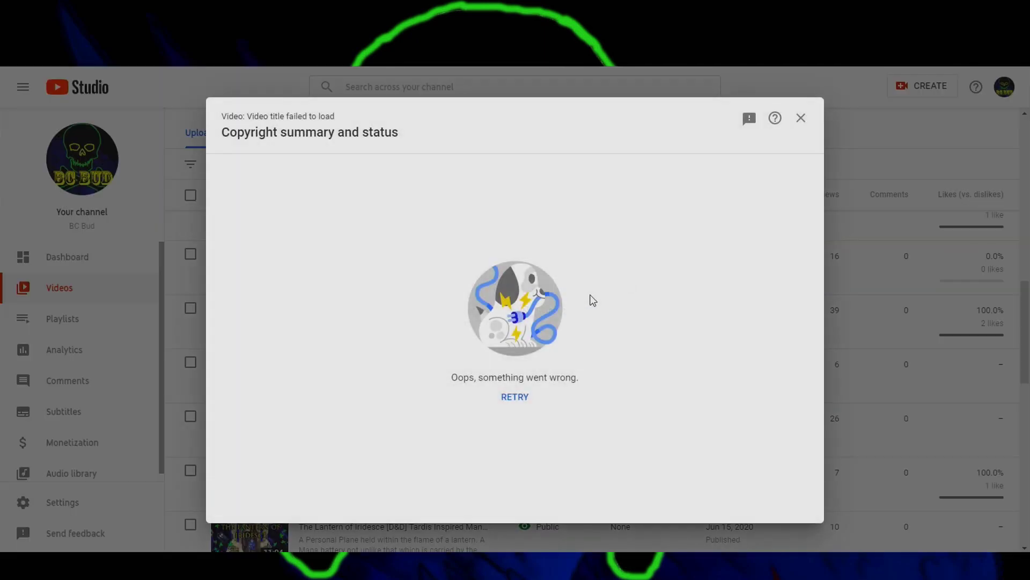
pyautogui.click(800, 118)
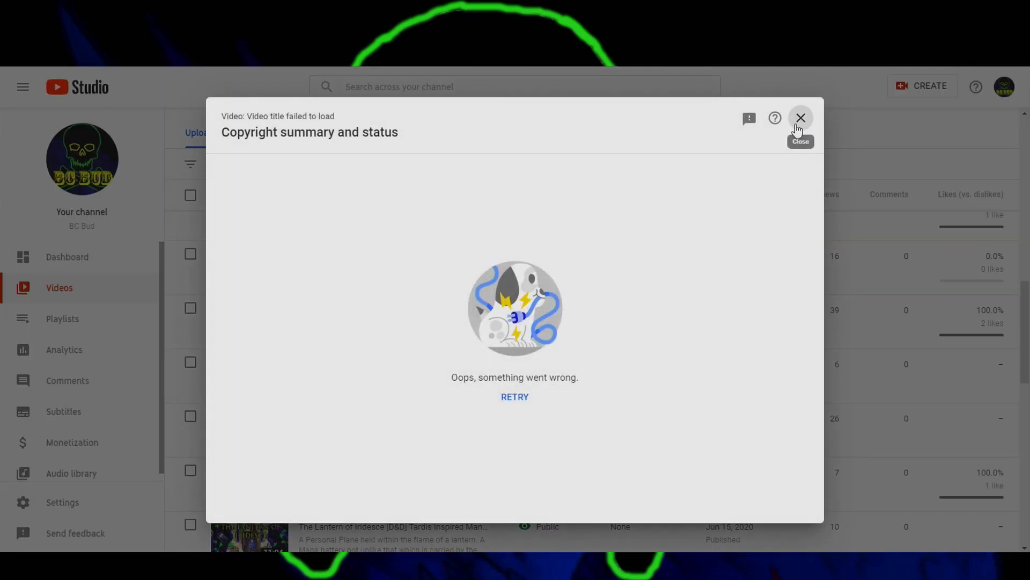
pyautogui.scroll(5, 508, 330)
pyautogui.scroll(2, 511, 324)
pyautogui.scroll(2, 515, 254)
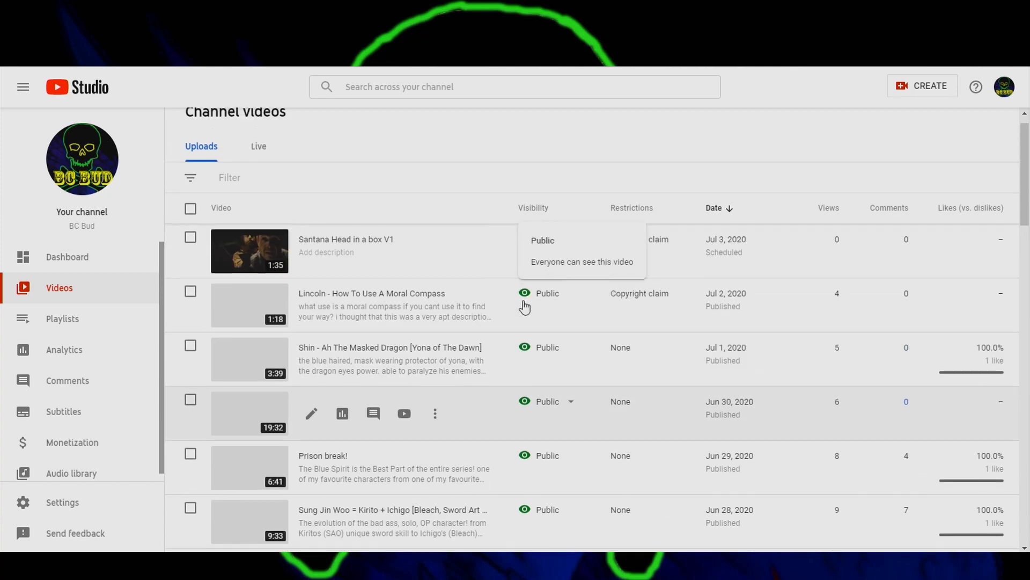
pyautogui.scroll(-1, 524, 295)
pyautogui.scroll(-5, 524, 289)
pyautogui.scroll(1, 524, 274)
pyautogui.scroll(-2, 507, 402)
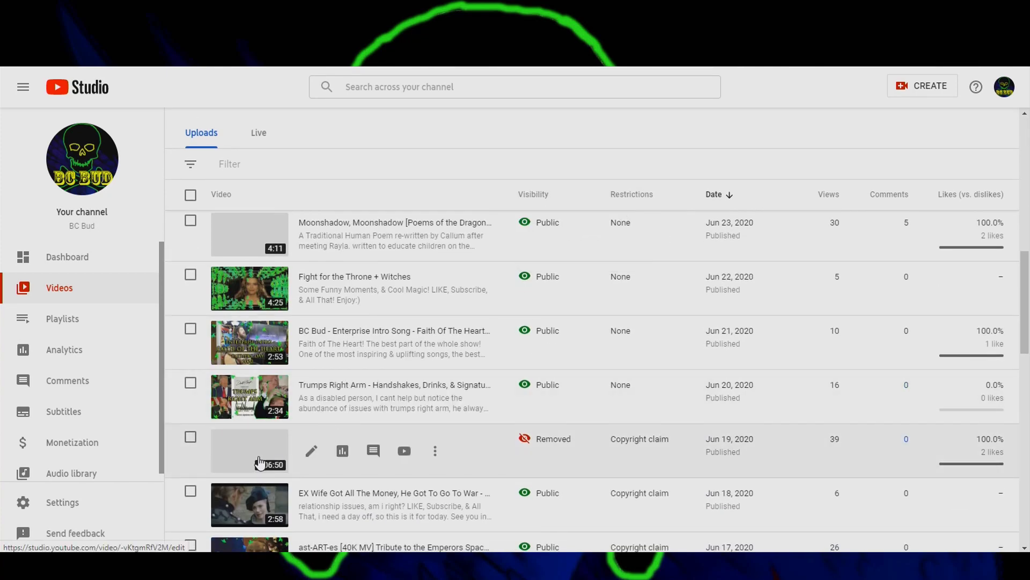
pyautogui.moveTo(553, 438)
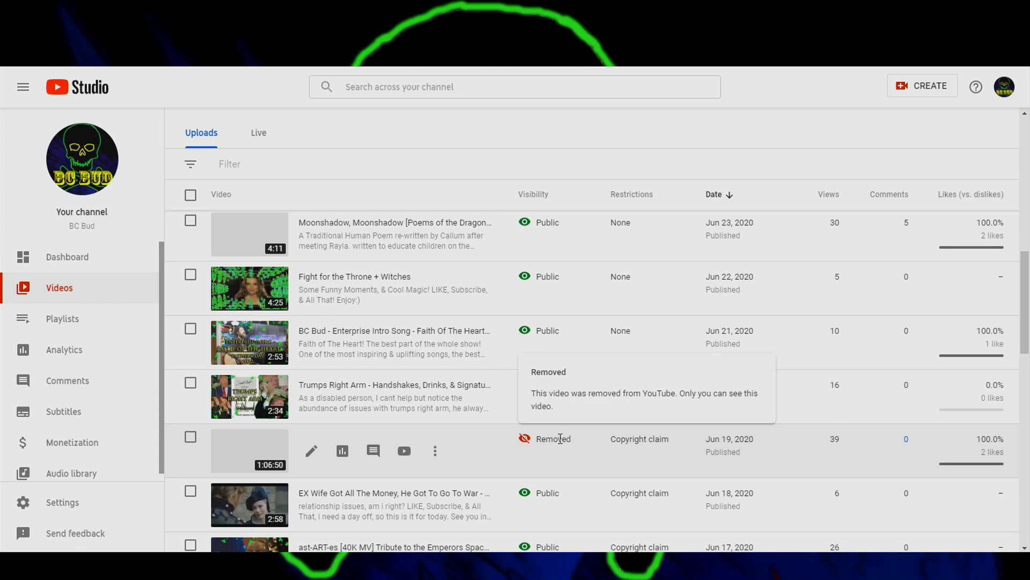
pyautogui.scroll(-2, 576, 435)
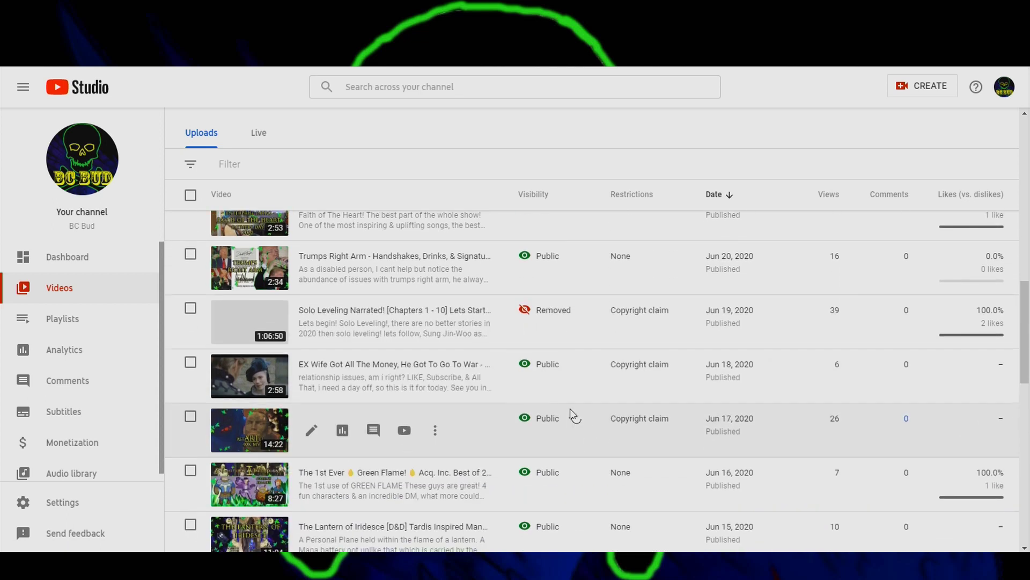
pyautogui.scroll(-1, 572, 362)
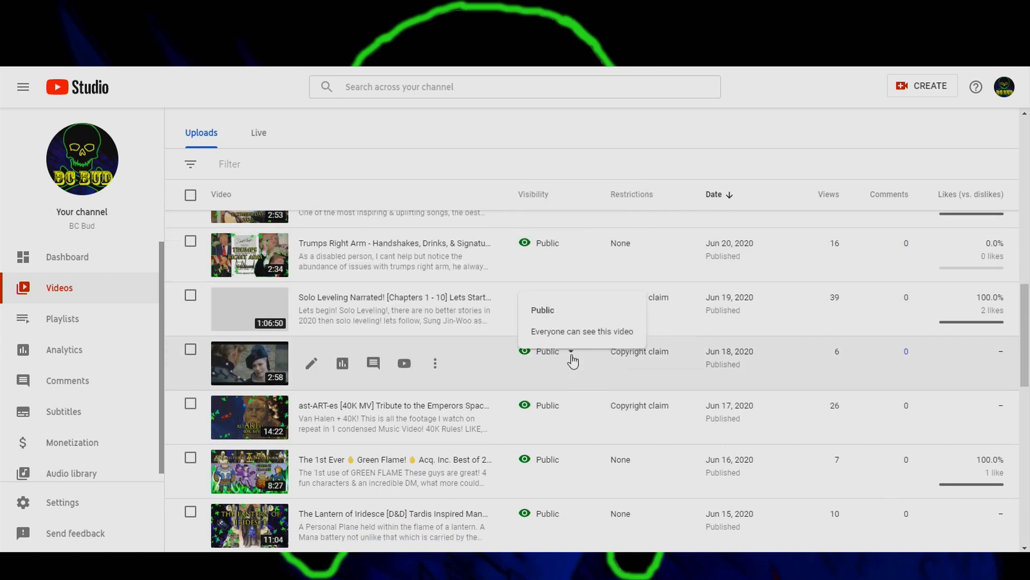
pyautogui.scroll(-2, 572, 360)
pyautogui.scroll(10, 571, 360)
pyautogui.scroll(-3, 572, 361)
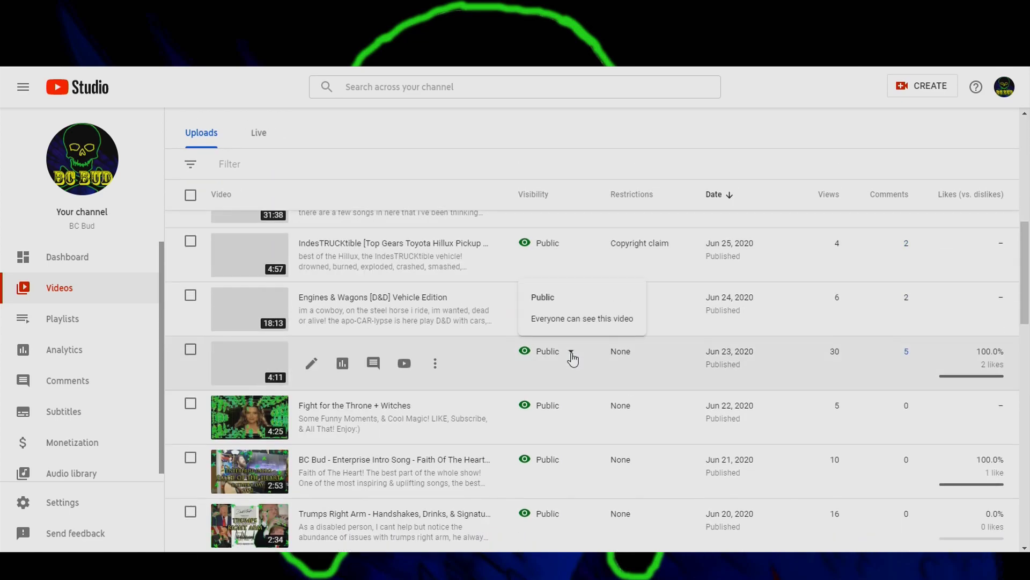
pyautogui.scroll(1, 571, 358)
pyautogui.scroll(1, 572, 358)
pyautogui.scroll(3, 572, 356)
pyautogui.scroll(-2, 572, 354)
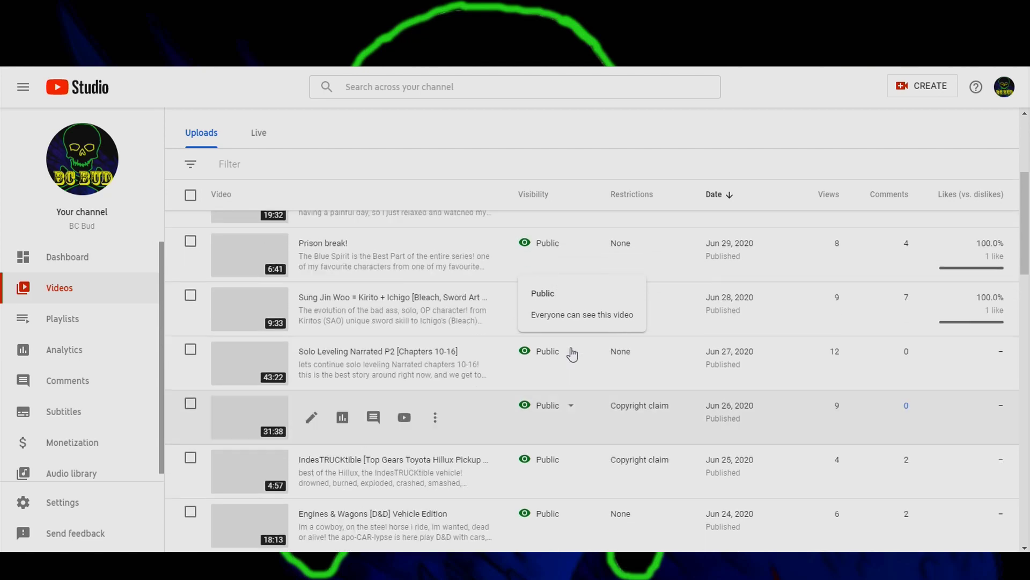
pyautogui.scroll(3, 572, 354)
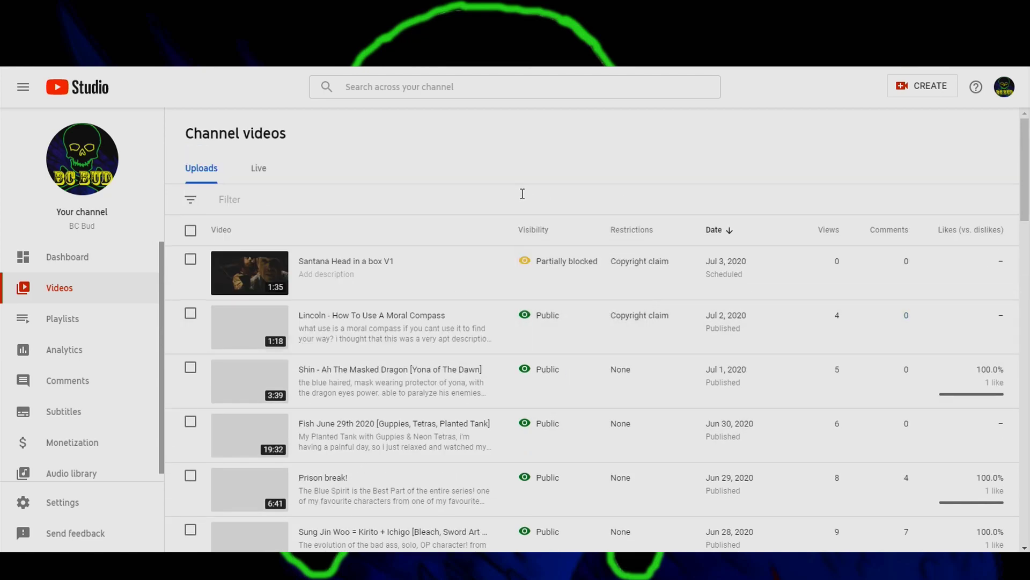
pyautogui.click(61, 259)
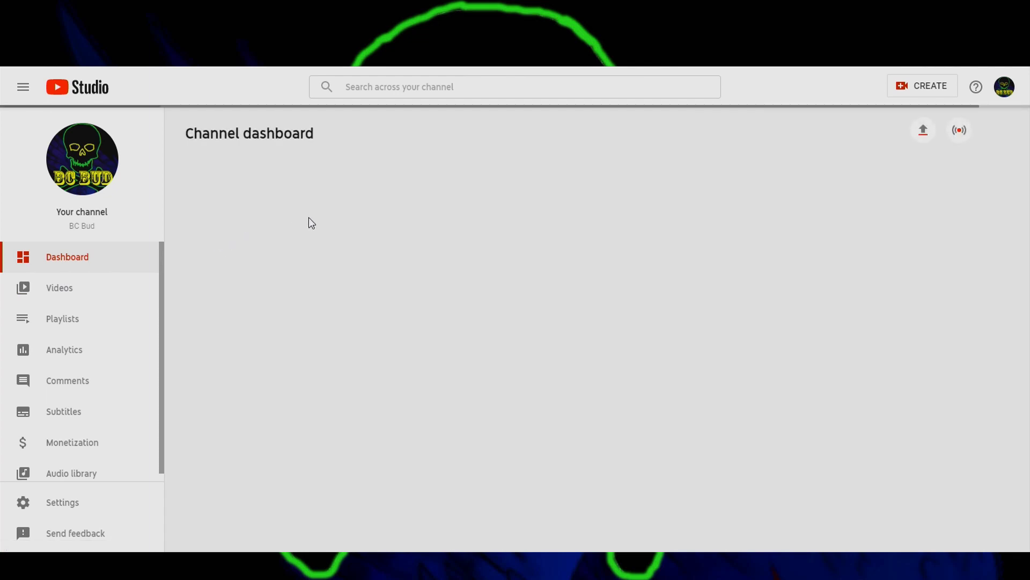
# Step: Switch between the channel's video list and the Dashboard, ending on the uploaded videos list
pyautogui.click(66, 288)
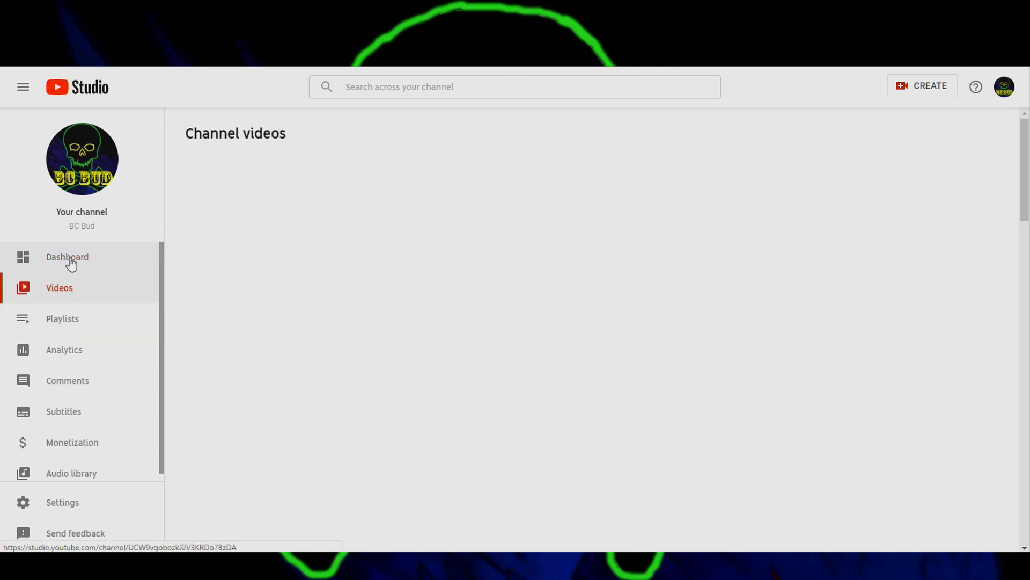
pyautogui.click(79, 266)
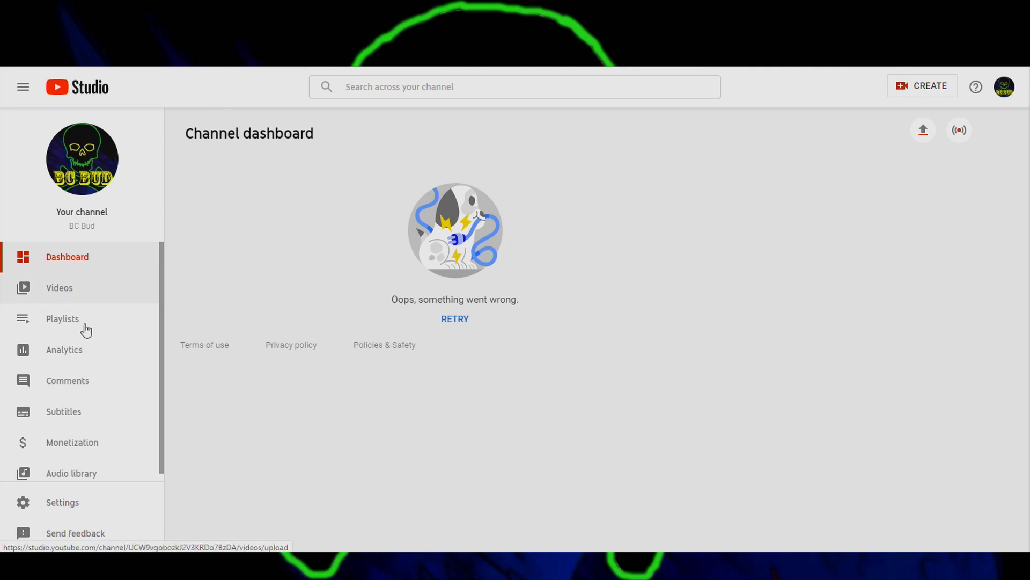
pyautogui.click(76, 290)
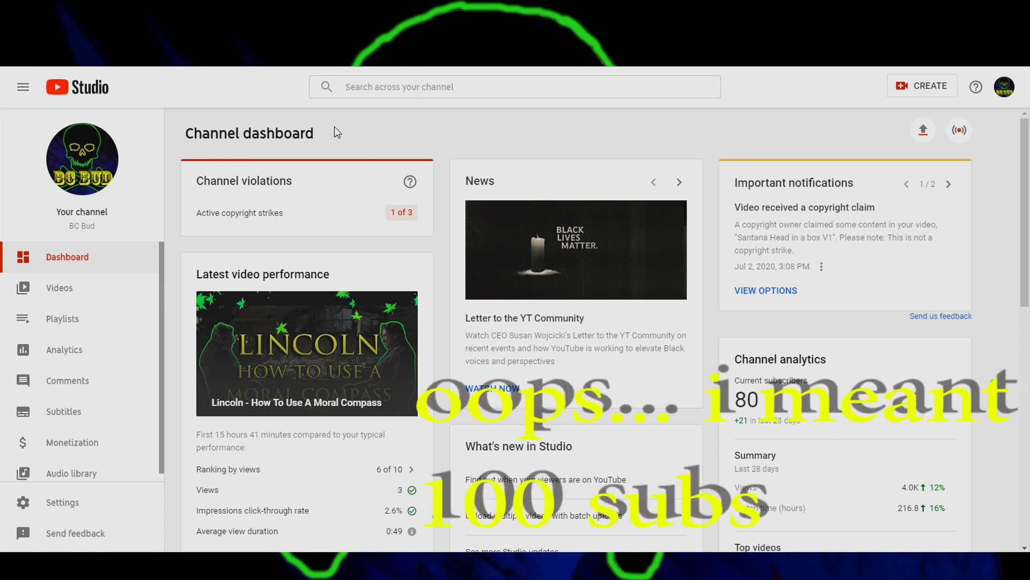
pyautogui.scroll(-3, 711, 345)
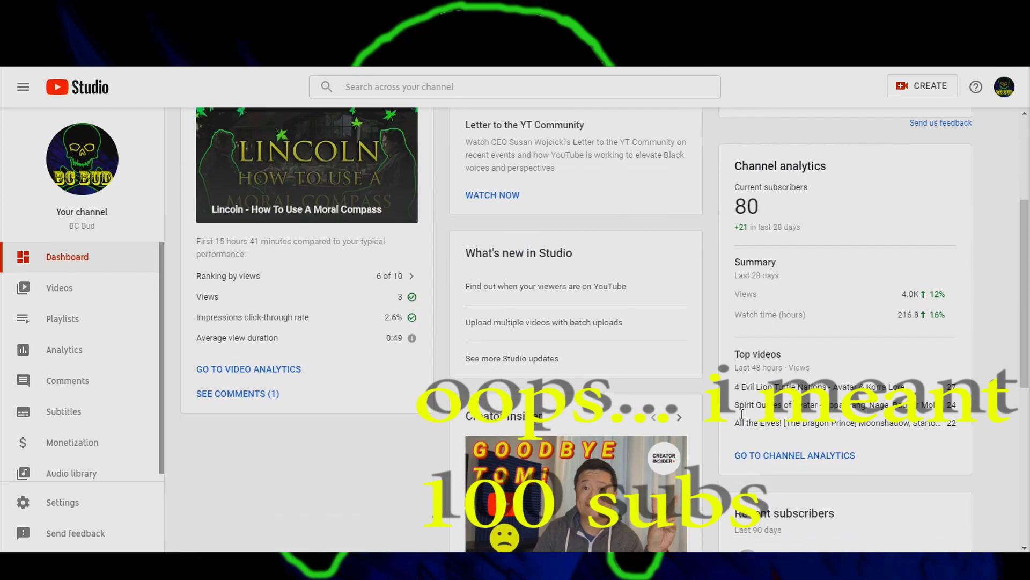
pyautogui.scroll(3, 741, 409)
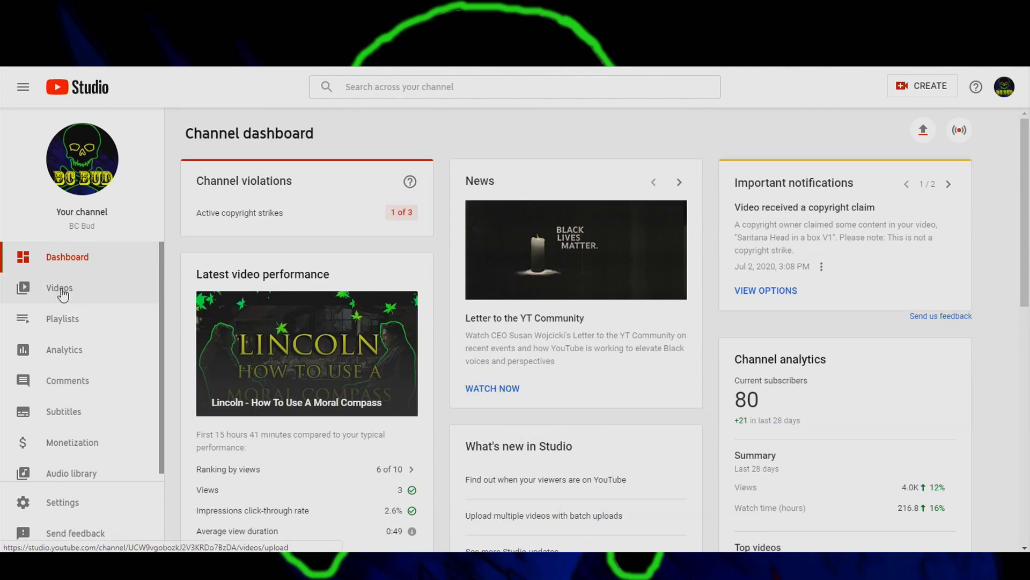
pyautogui.click(62, 290)
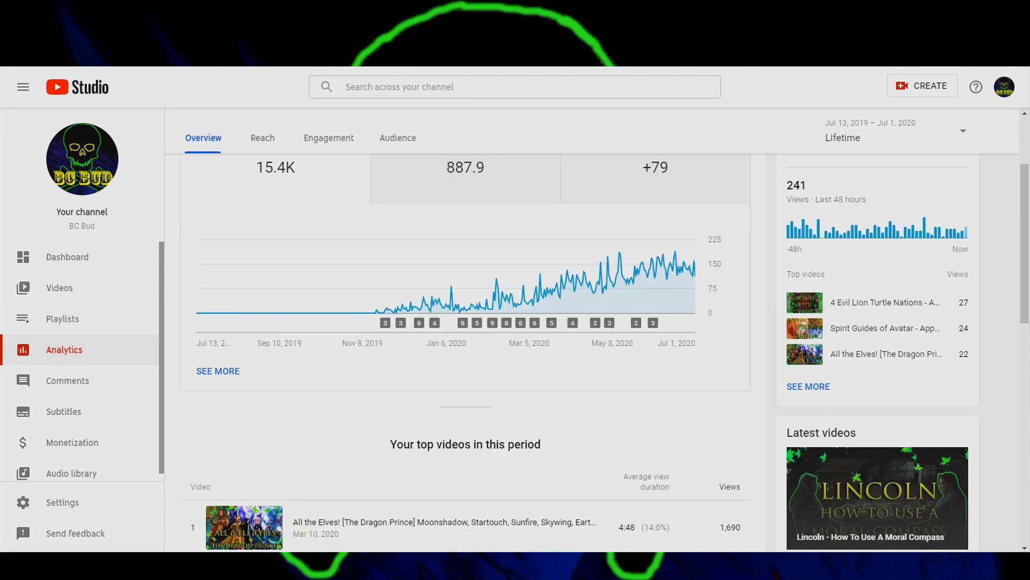
pyautogui.scroll(2, 408, 209)
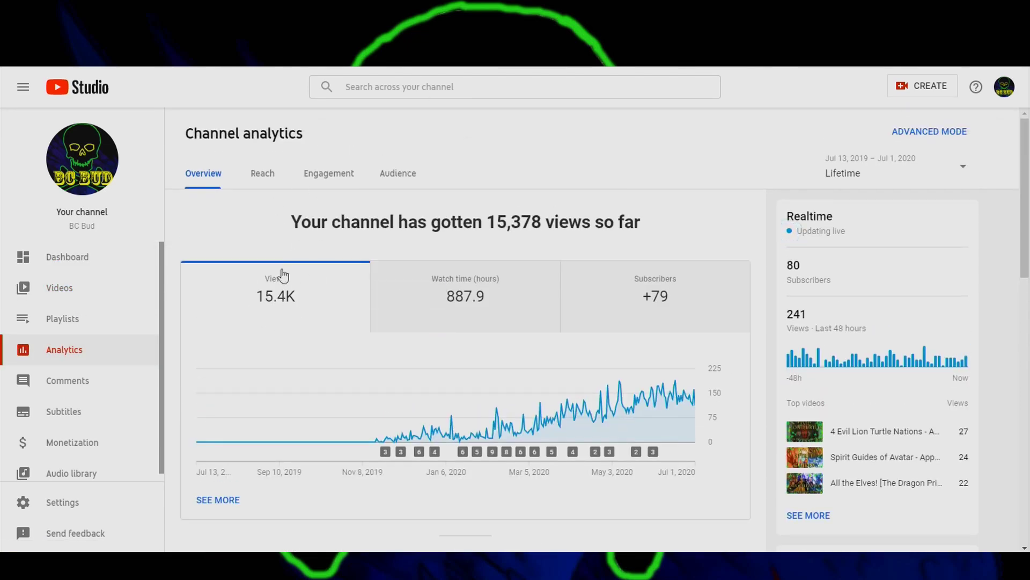
pyautogui.scroll(-2, 515, 285)
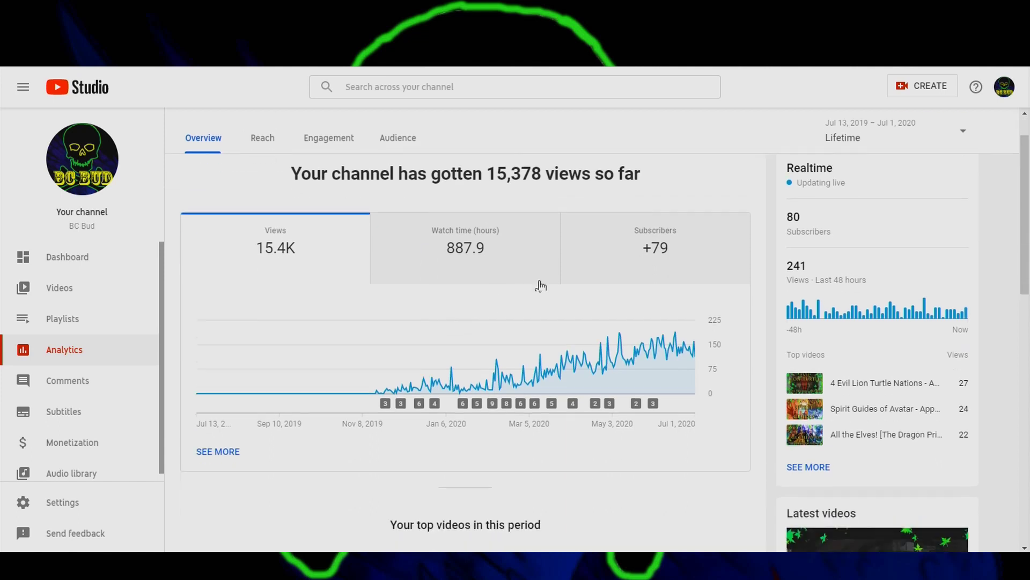
pyautogui.scroll(2, 790, 279)
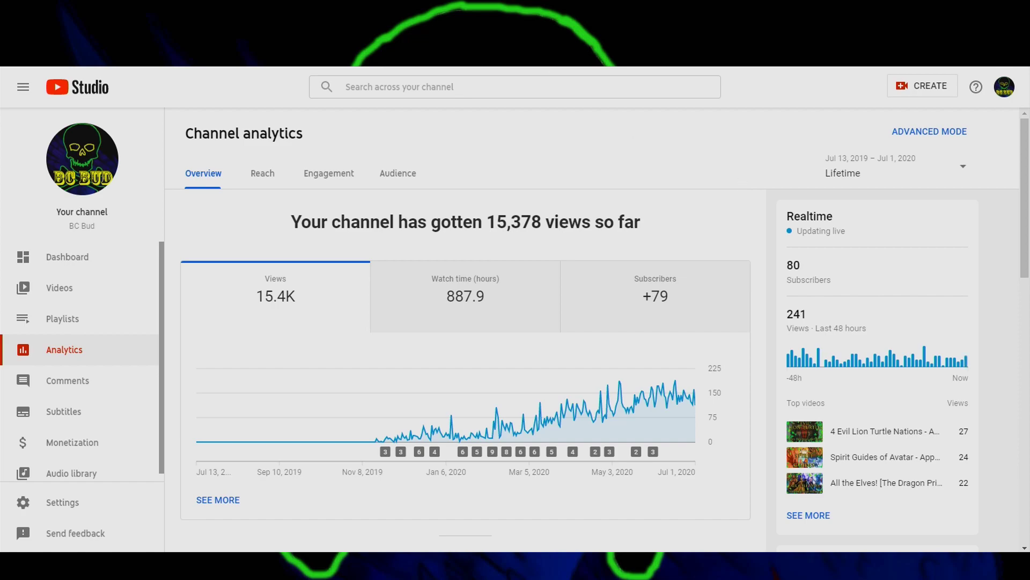
pyautogui.scroll(-5, 341, 327)
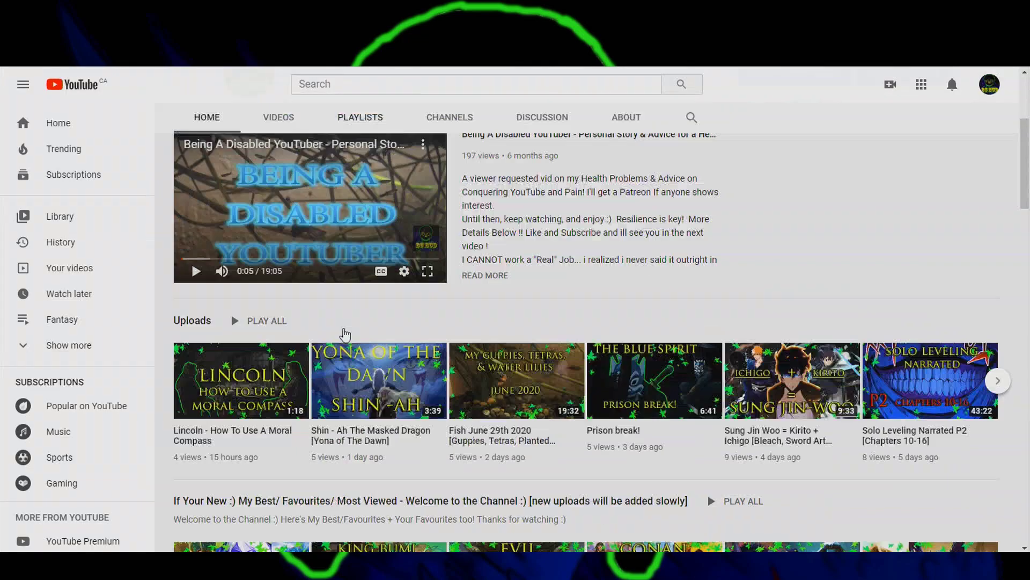
pyautogui.scroll(-3, 417, 362)
pyautogui.scroll(-1, 362, 354)
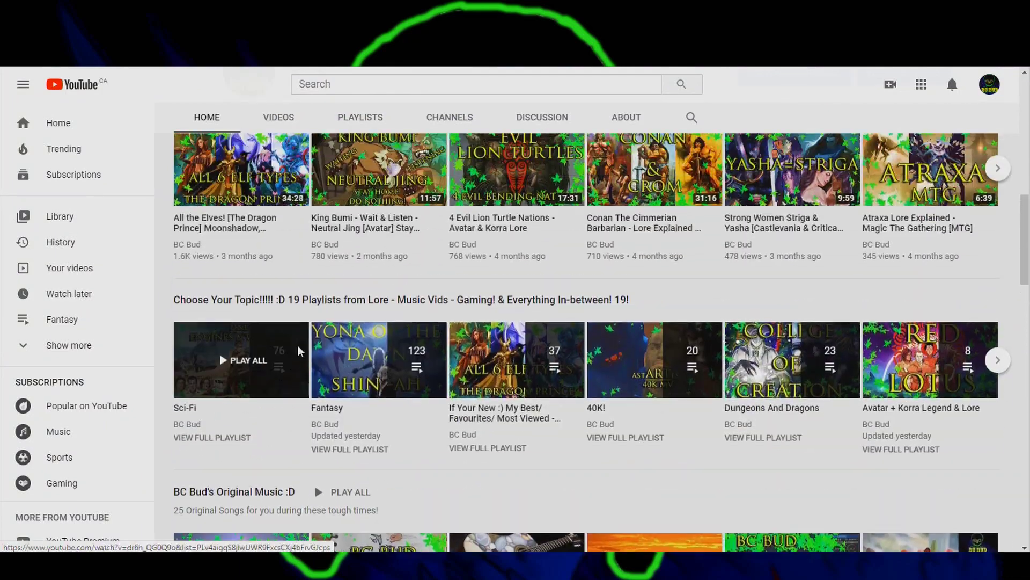
pyautogui.scroll(2, 297, 344)
pyautogui.scroll(-2, 440, 376)
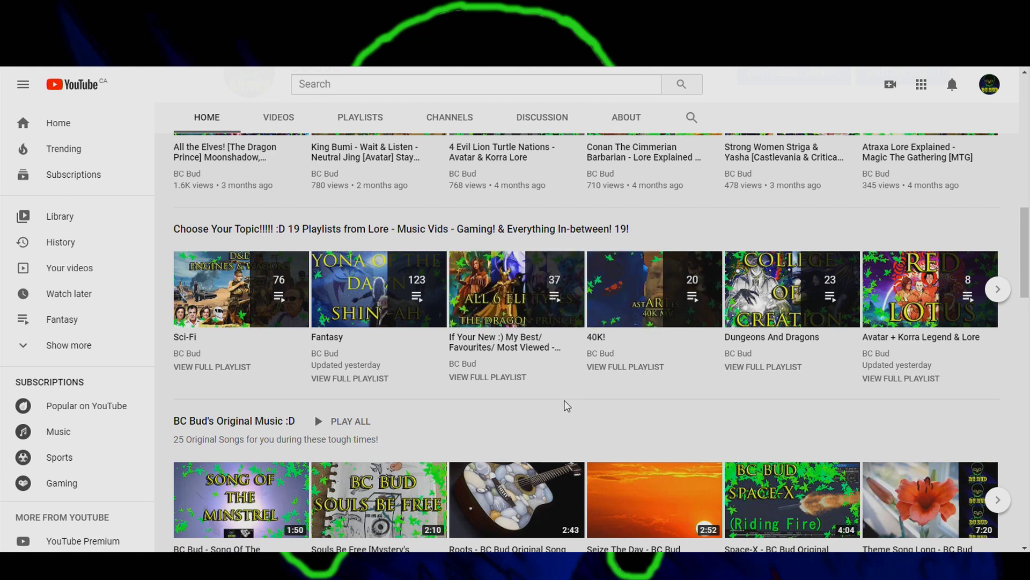
pyautogui.moveTo(792, 289)
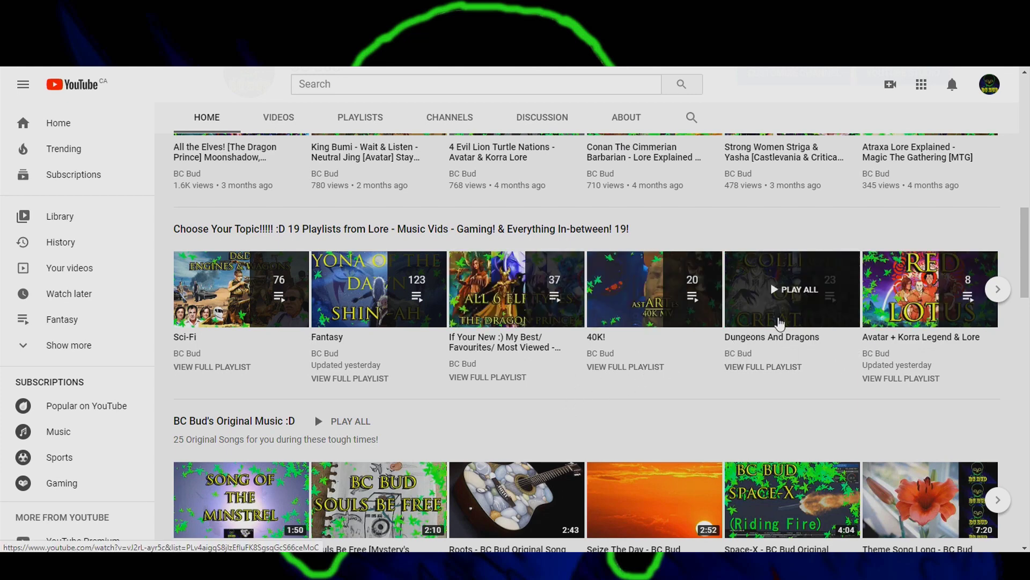
pyautogui.scroll(-5, 904, 324)
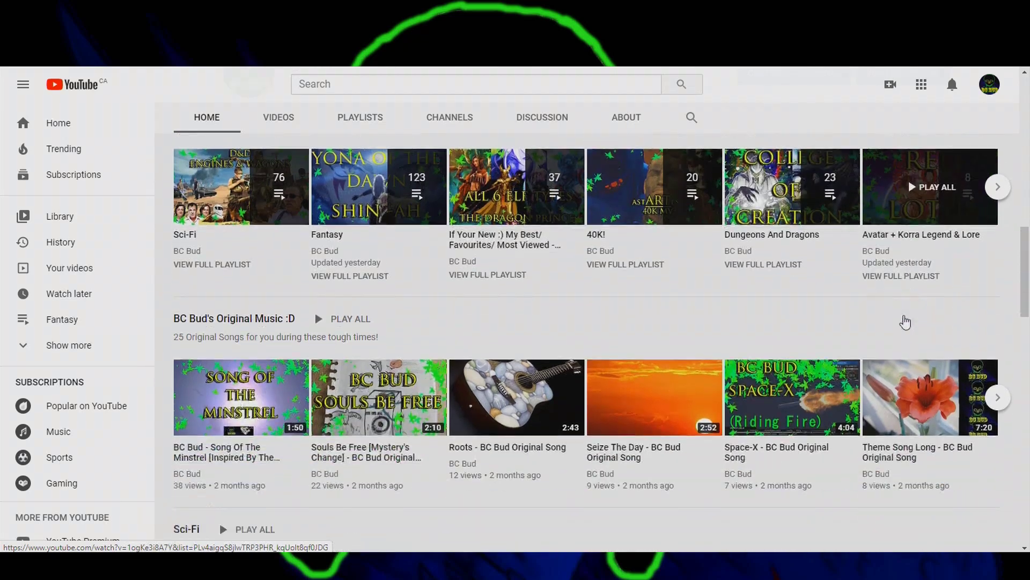
pyautogui.scroll(-2, 797, 337)
pyautogui.scroll(-4, 644, 336)
pyautogui.scroll(-4, 484, 335)
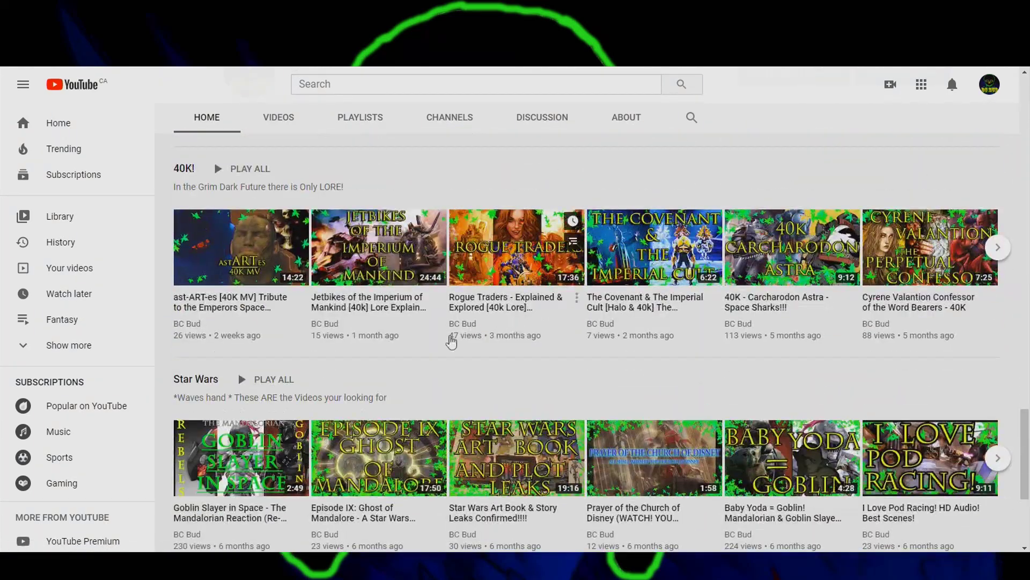
pyautogui.scroll(-4, 451, 338)
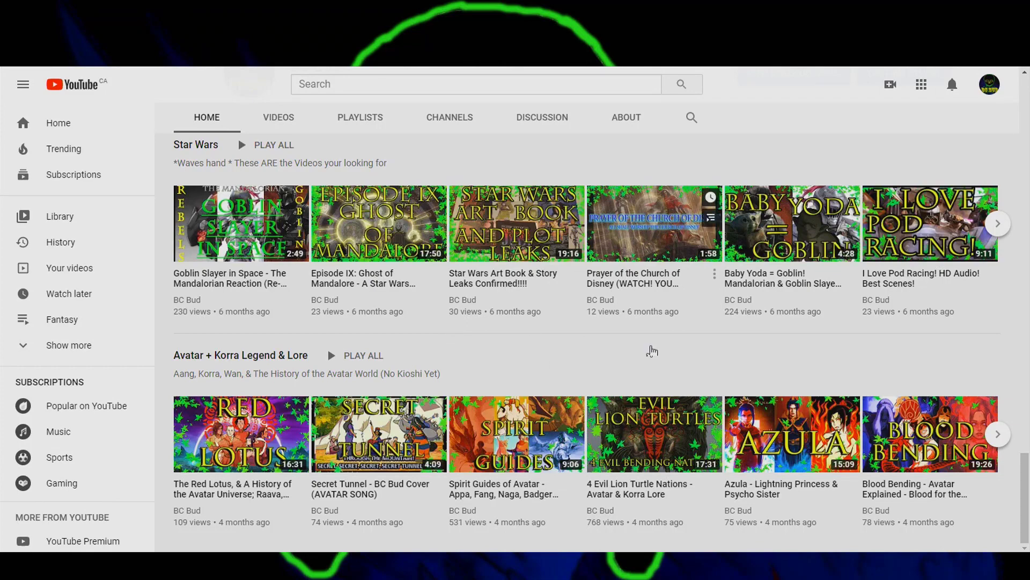
pyautogui.moveTo(654, 278)
pyautogui.scroll(10, 644, 326)
pyautogui.scroll(10, 626, 340)
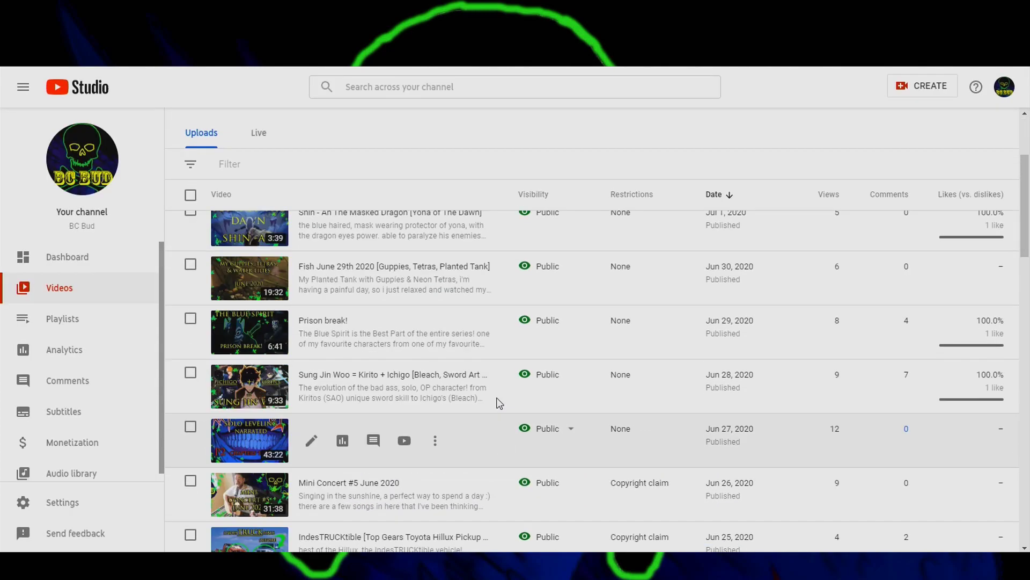
pyautogui.scroll(-9, 495, 397)
pyautogui.scroll(-2, 496, 397)
pyautogui.scroll(-4, 496, 397)
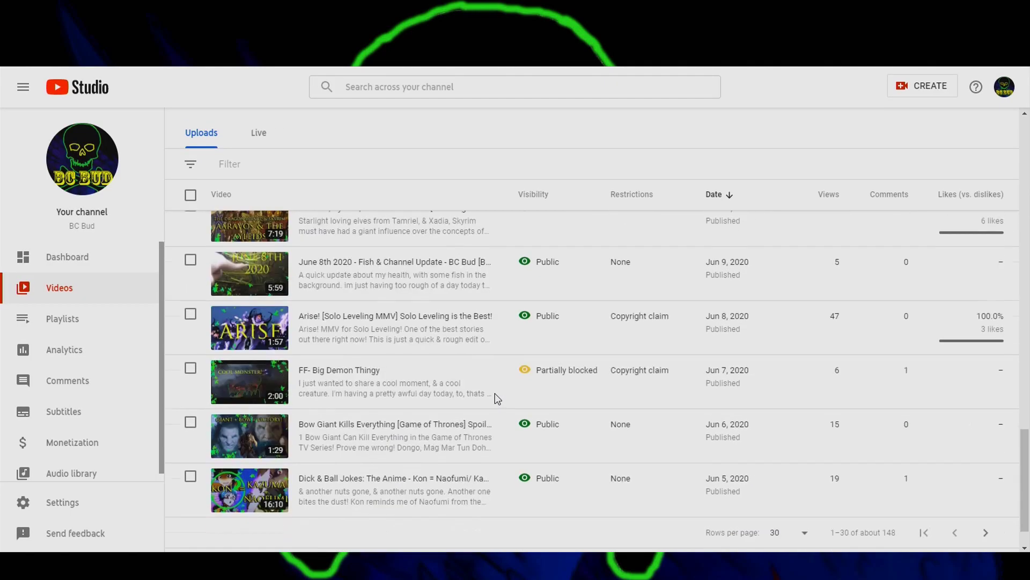
pyautogui.scroll(-2, 495, 397)
pyautogui.scroll(5, 496, 393)
pyautogui.scroll(2, 495, 387)
pyautogui.scroll(1, 495, 387)
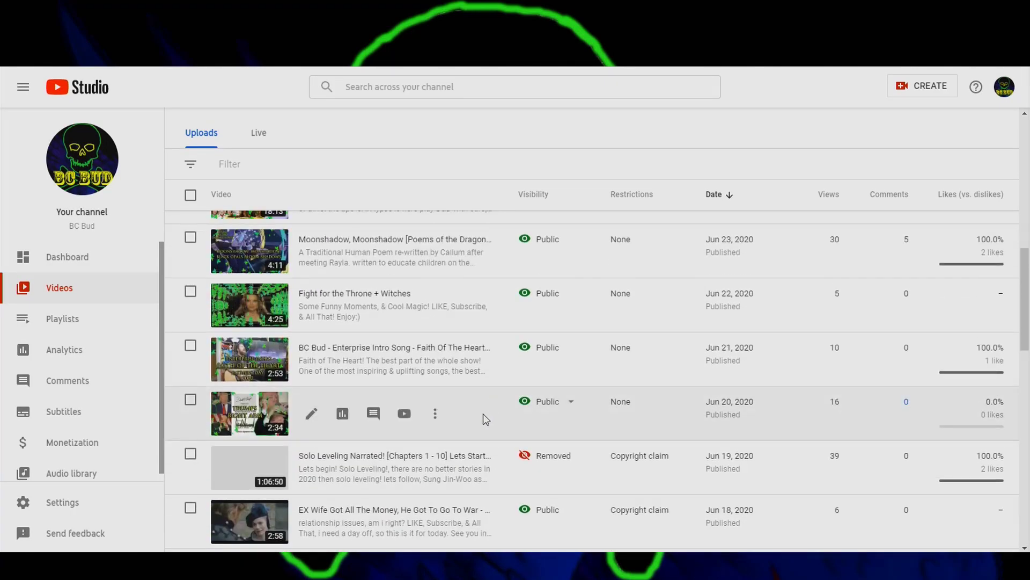
pyautogui.scroll(-3, 540, 436)
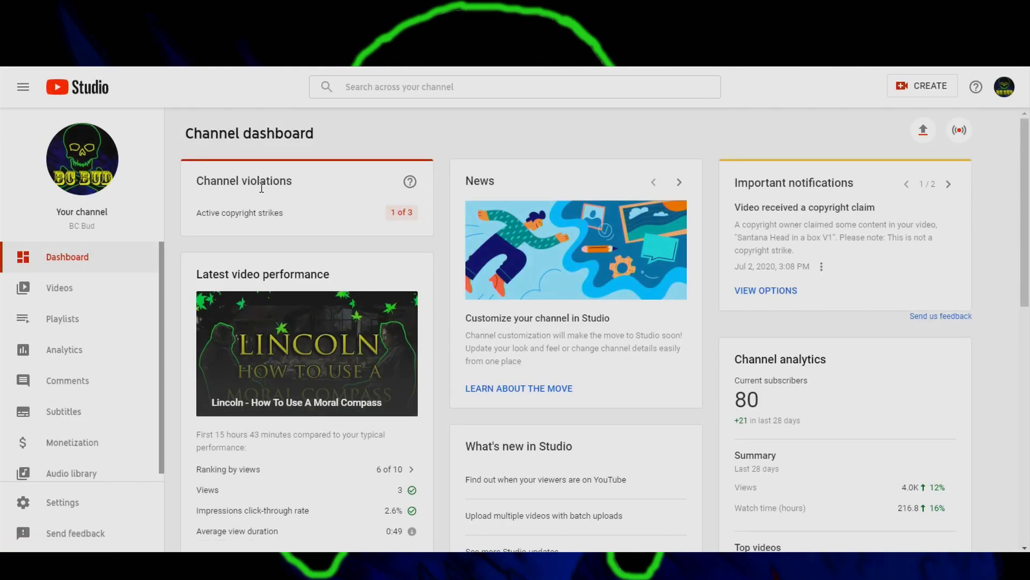
pyautogui.click(245, 208)
pyautogui.click(245, 212)
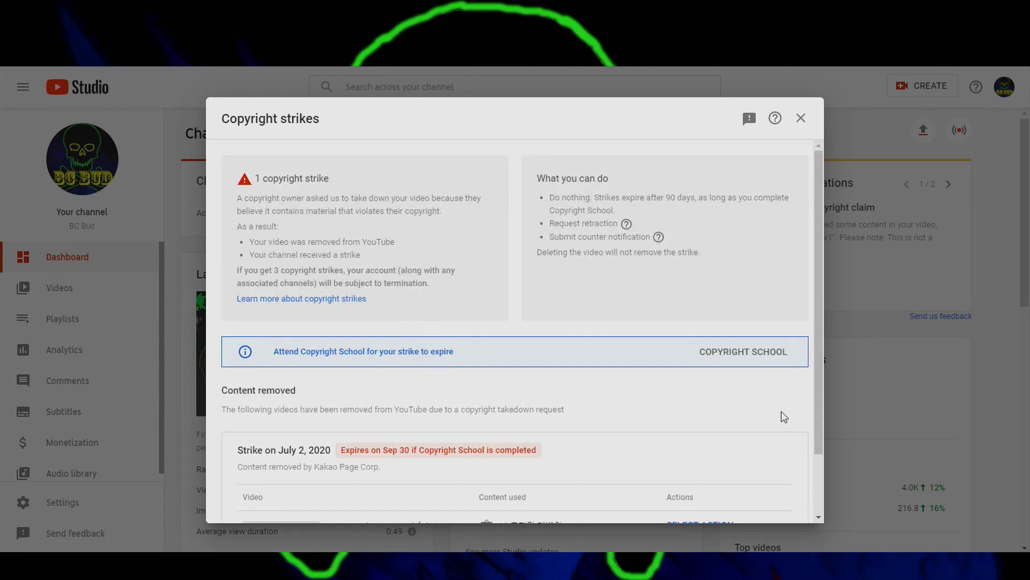
pyautogui.click(803, 119)
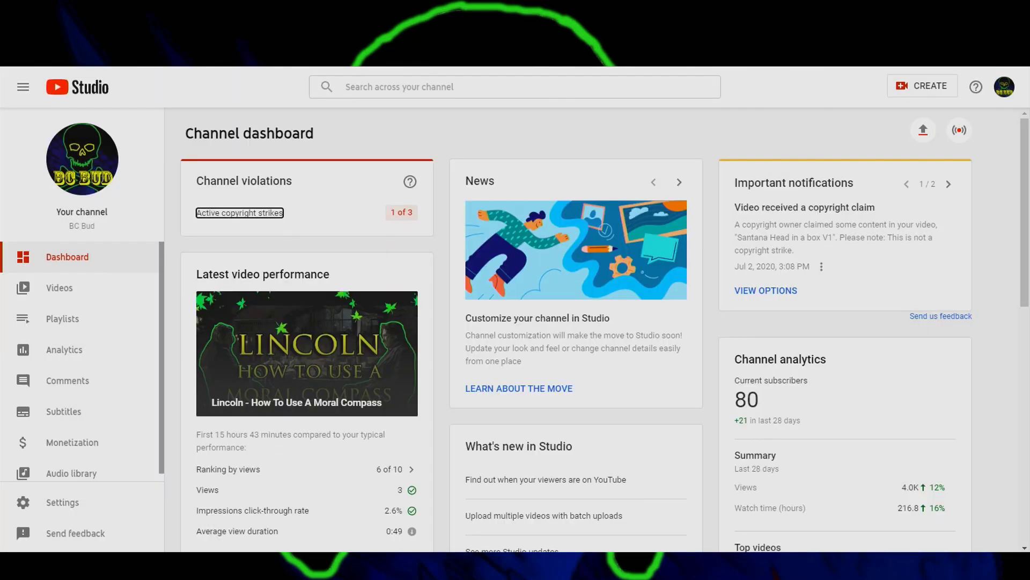
pyautogui.scroll(-3, 621, 253)
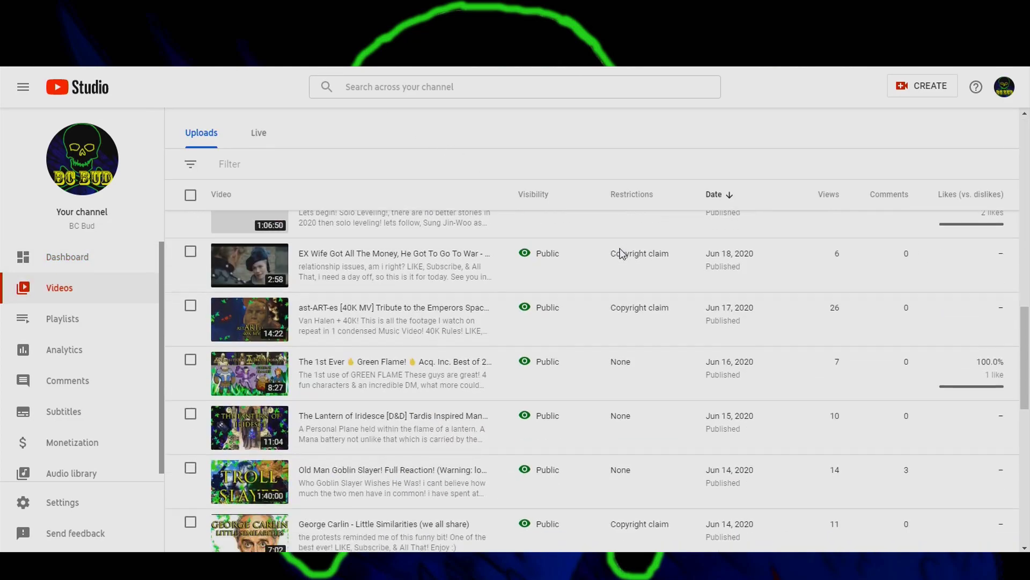
pyautogui.scroll(5, 621, 253)
pyautogui.scroll(5, 588, 276)
pyautogui.scroll(3, 575, 269)
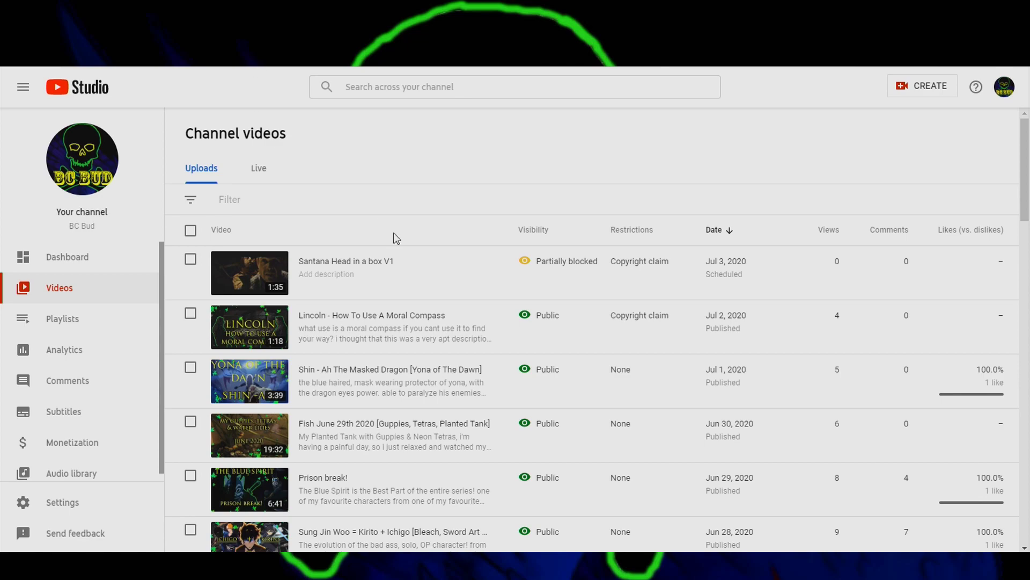
pyautogui.scroll(-2, 575, 363)
pyautogui.scroll(-4, 575, 356)
pyautogui.scroll(6, 576, 348)
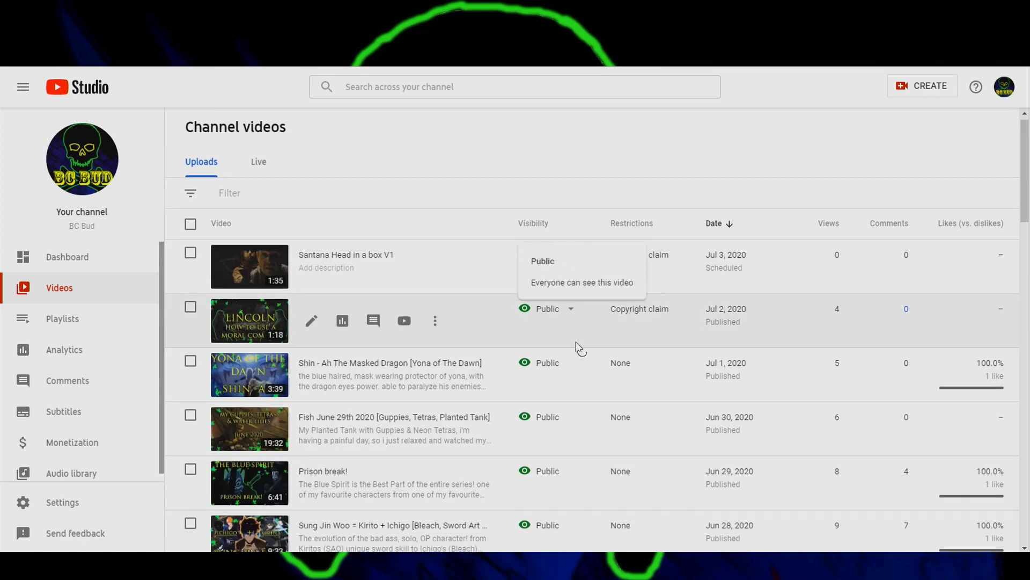
pyautogui.scroll(-5, 574, 342)
pyautogui.scroll(5, 572, 334)
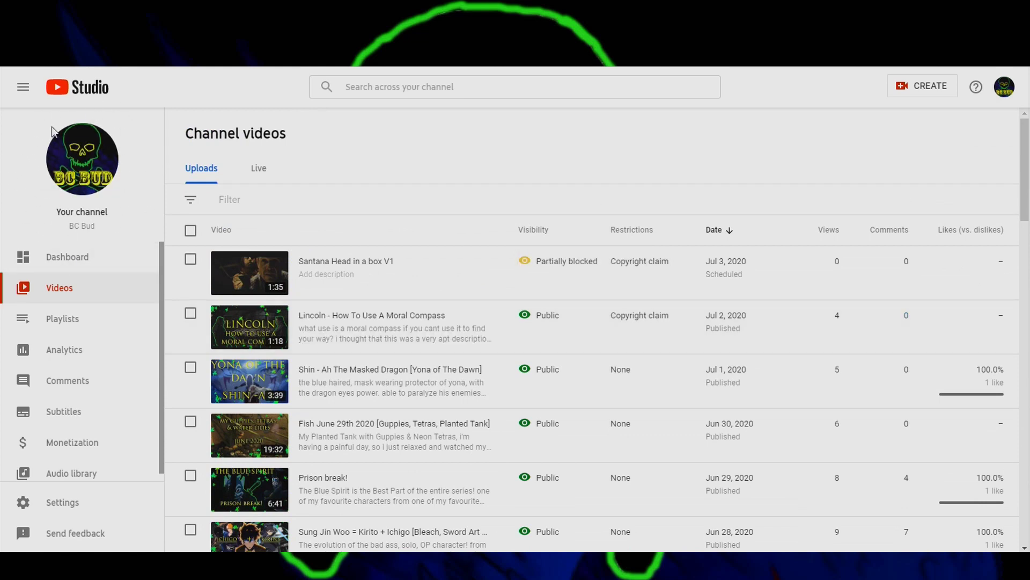
pyautogui.scroll(-1, 645, 420)
pyautogui.scroll(-5, 643, 420)
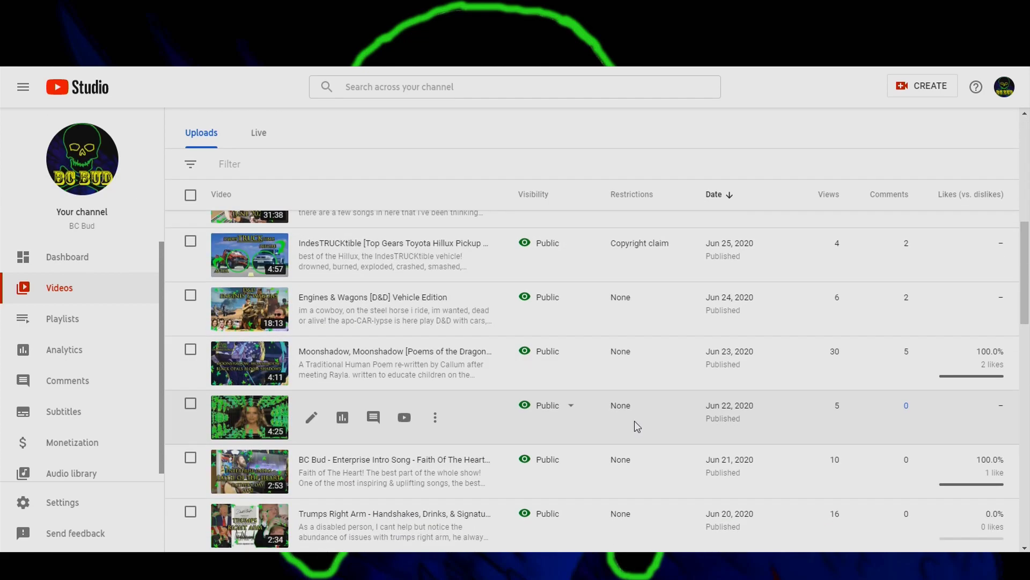
pyautogui.scroll(-2, 634, 423)
pyautogui.scroll(-1, 625, 432)
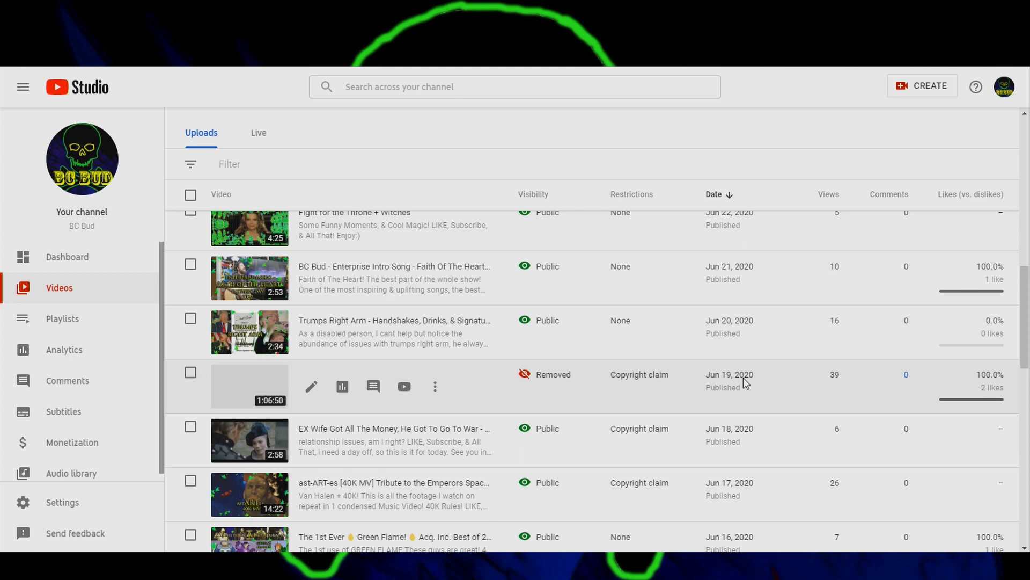
pyautogui.scroll(-1, 596, 386)
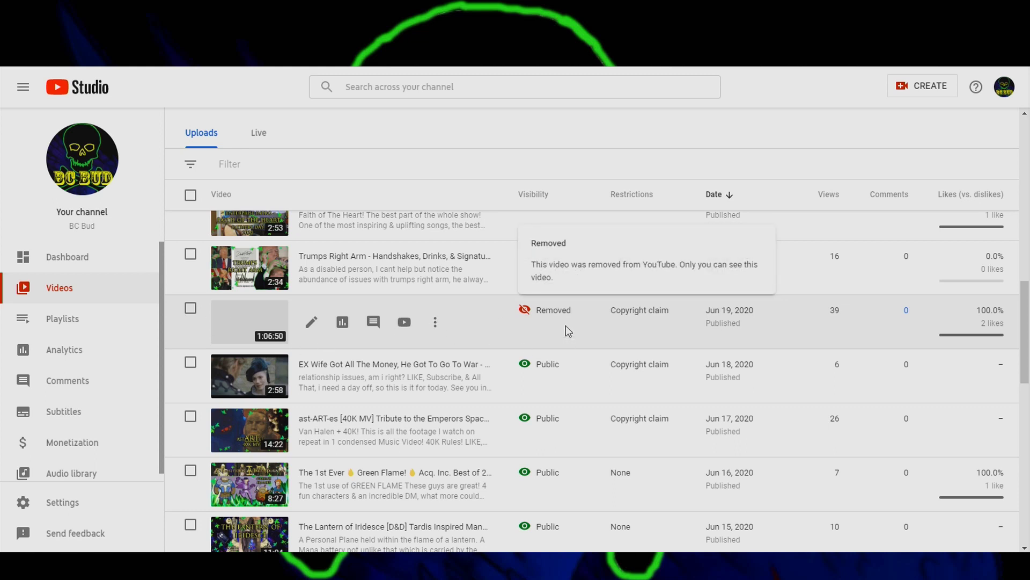
pyautogui.scroll(-1, 565, 331)
pyautogui.scroll(3, 564, 328)
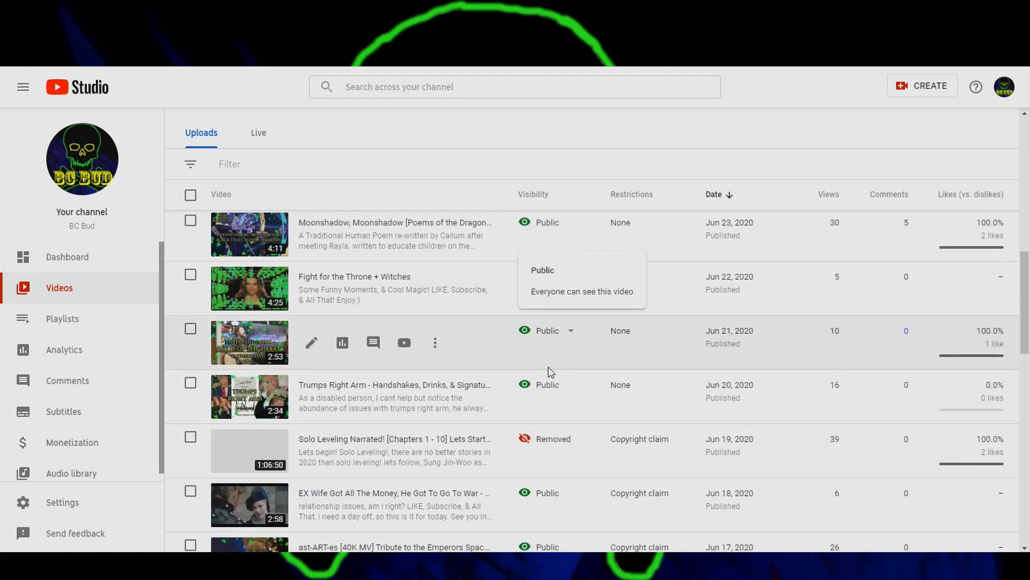
pyautogui.scroll(-1, 572, 445)
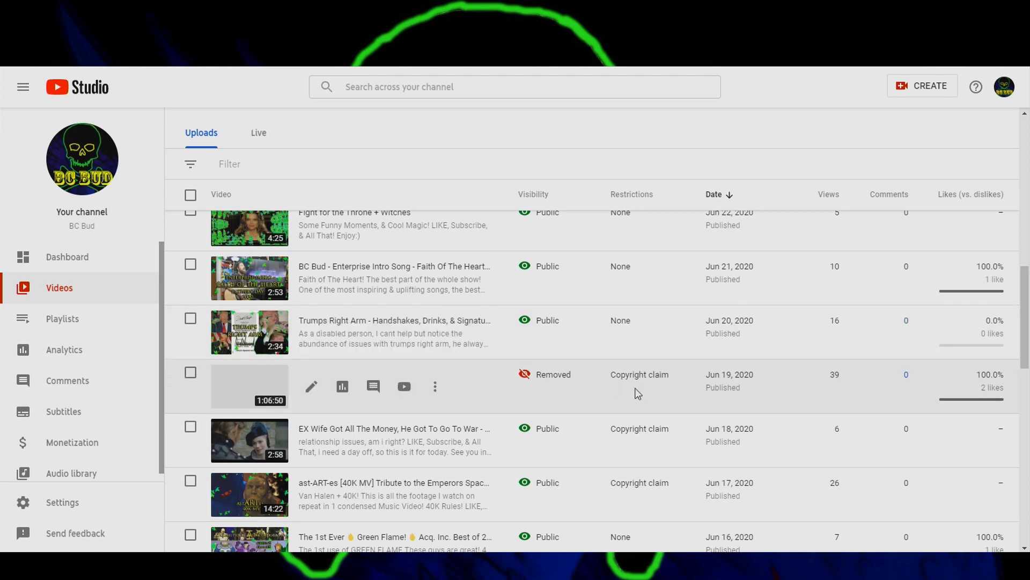
pyautogui.scroll(5, 727, 396)
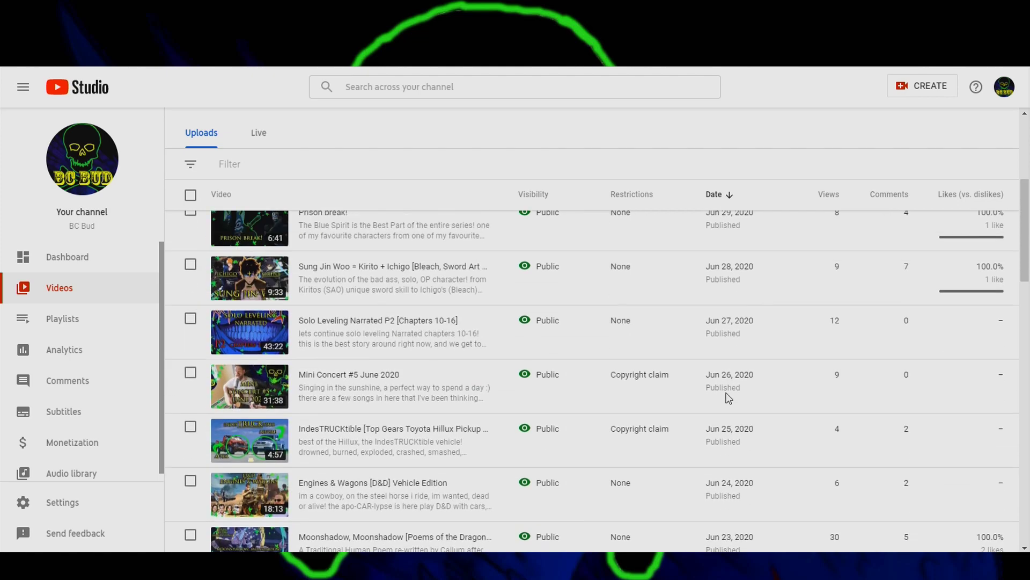
pyautogui.scroll(3, 727, 394)
pyautogui.scroll(-4, 727, 392)
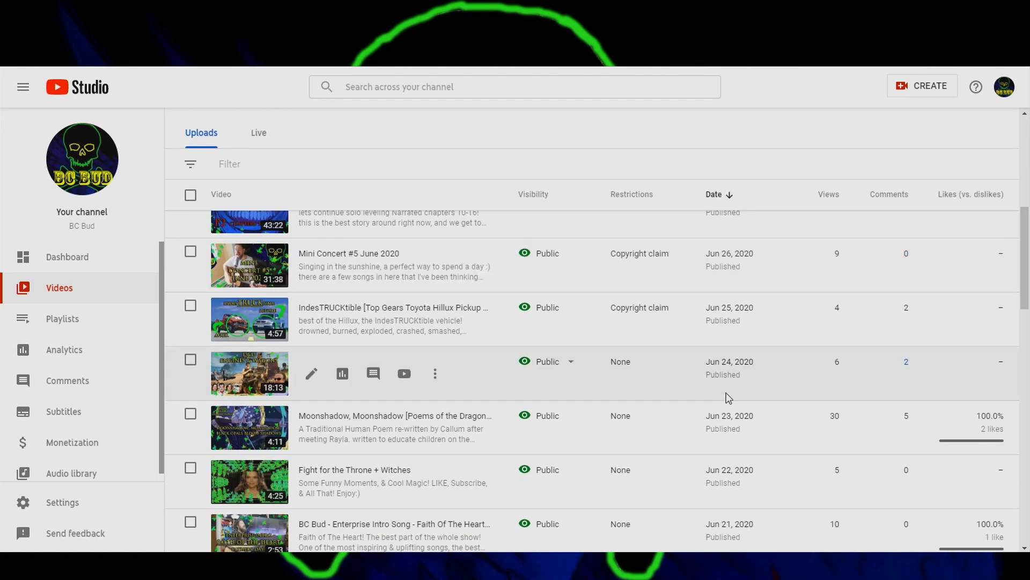
pyautogui.scroll(-4, 727, 394)
pyautogui.scroll(5, 727, 396)
pyautogui.scroll(-3, 727, 397)
pyautogui.scroll(-4, 727, 396)
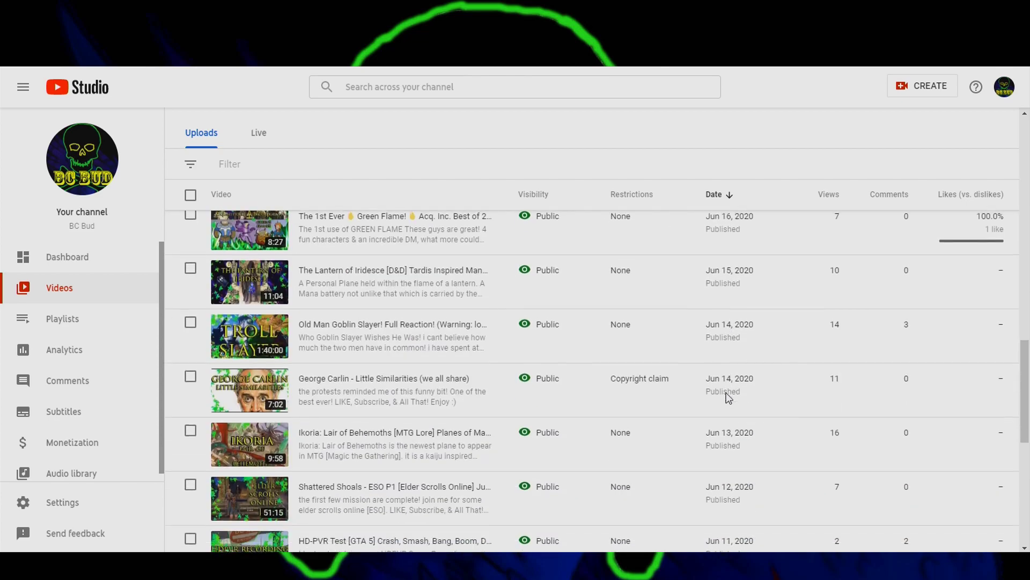
pyautogui.scroll(-3, 727, 396)
pyautogui.scroll(-2, 612, 396)
pyautogui.scroll(-1, 636, 347)
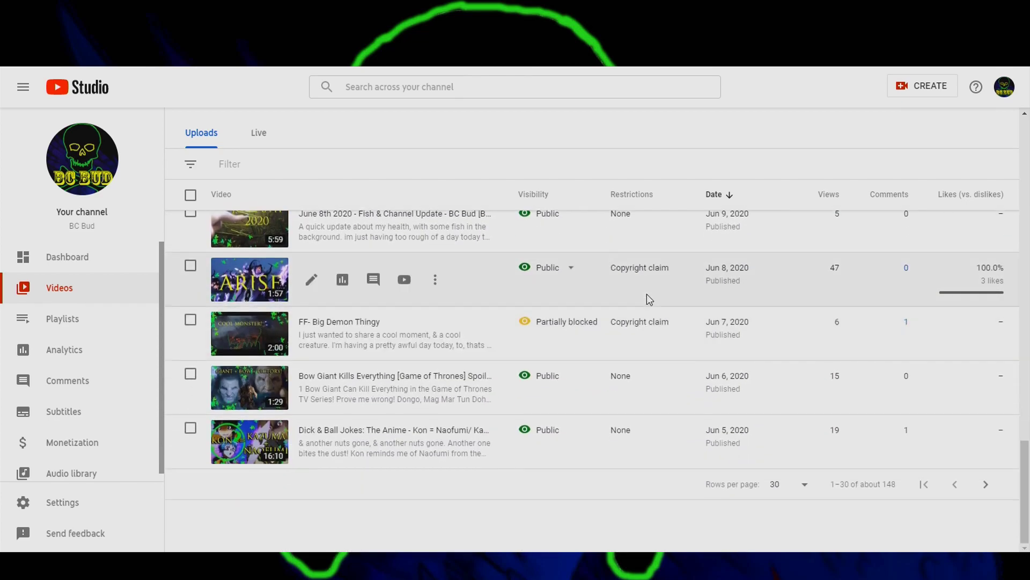
pyautogui.scroll(3, 640, 316)
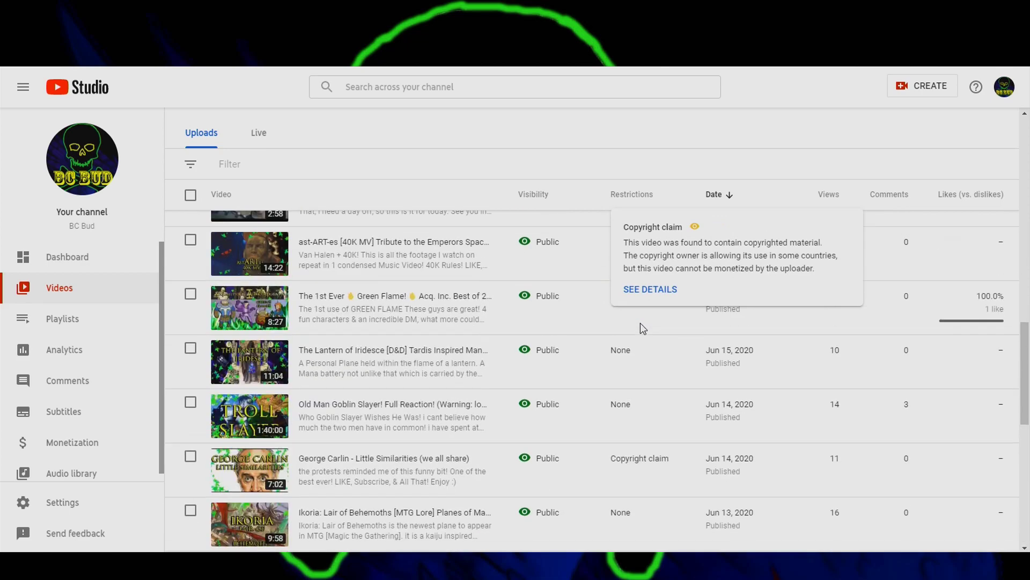
pyautogui.scroll(3, 639, 323)
pyautogui.scroll(4, 653, 334)
pyautogui.scroll(1, 664, 349)
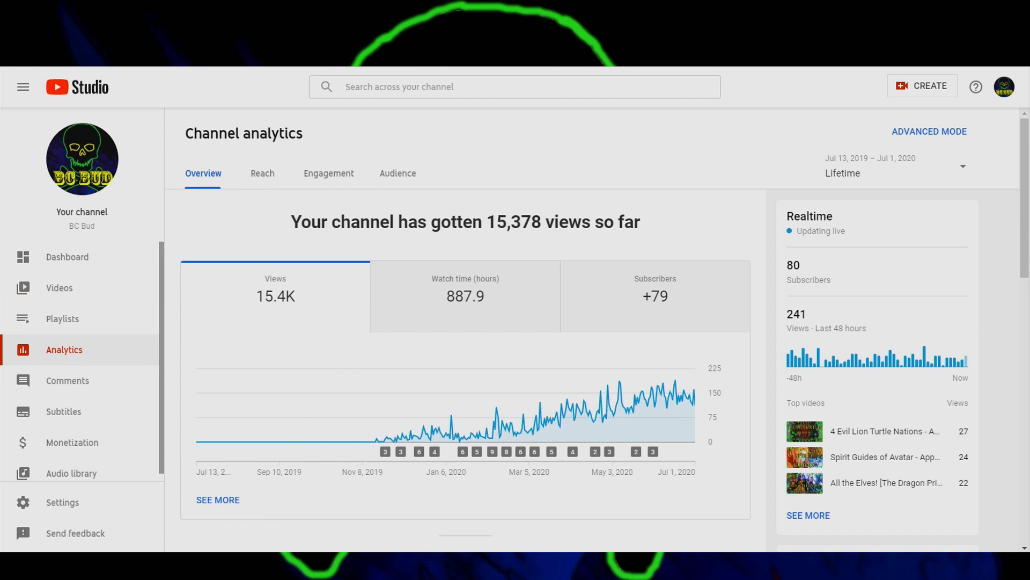
pyautogui.scroll(-3, 563, 241)
pyautogui.scroll(3, 837, 254)
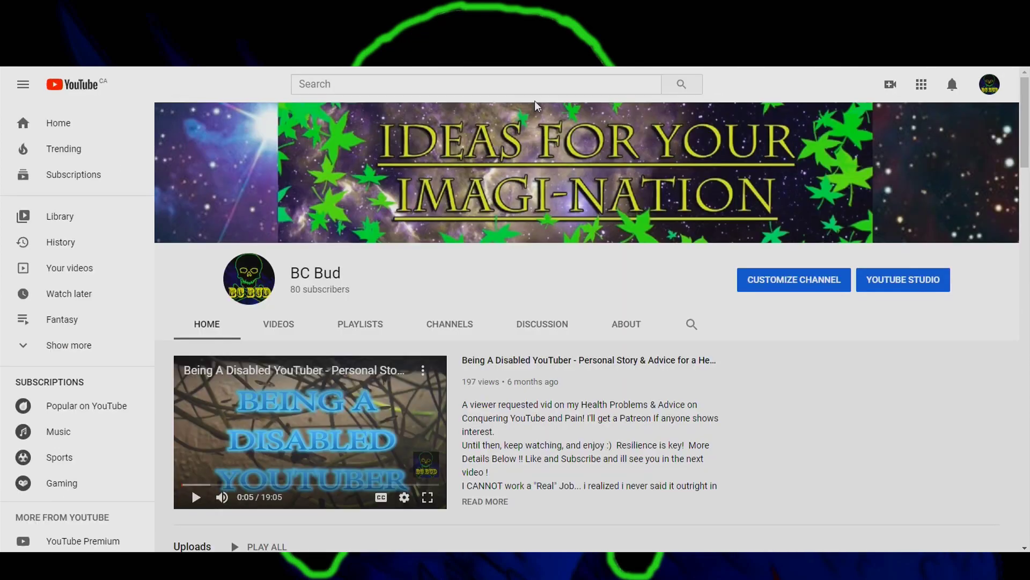
pyautogui.scroll(-2, 558, 333)
pyautogui.scroll(-2, 559, 333)
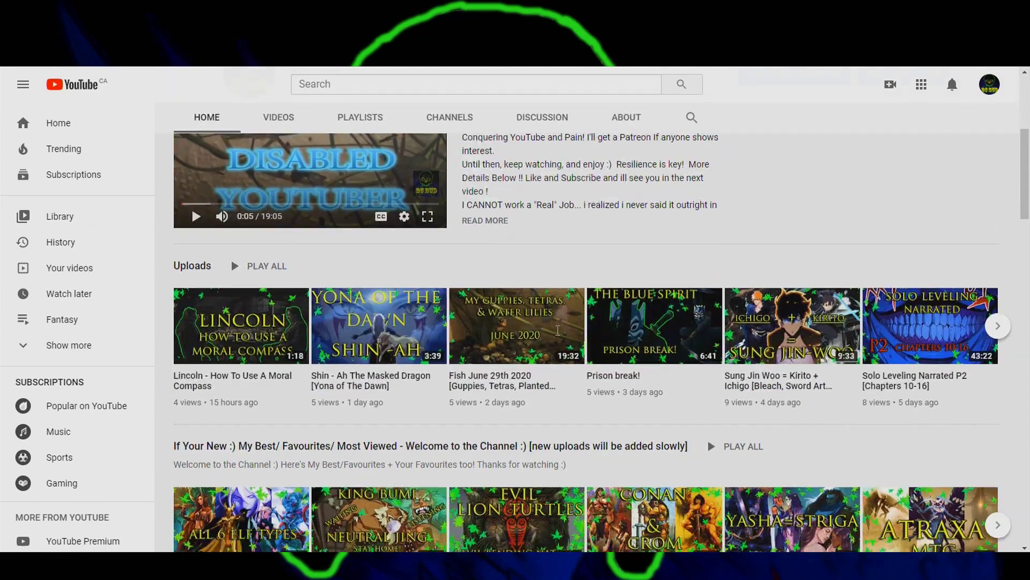
pyautogui.scroll(-2, 559, 332)
pyautogui.scroll(5, 558, 332)
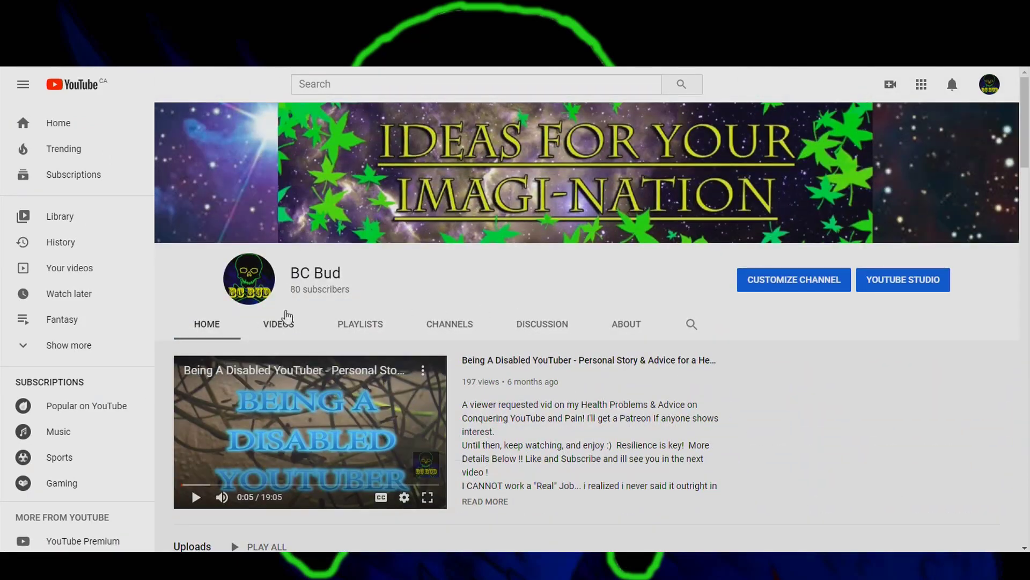
pyautogui.scroll(-2, 297, 322)
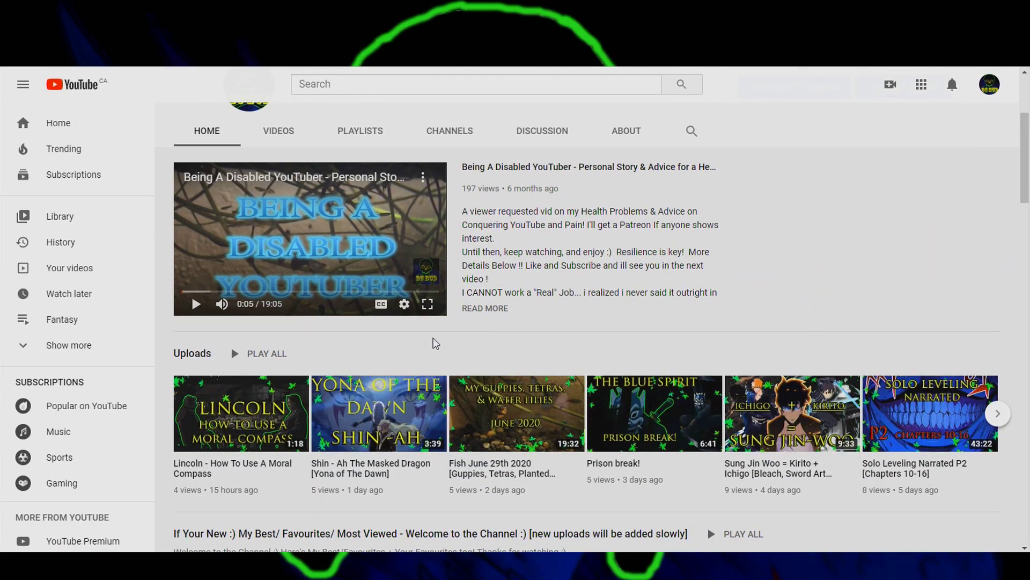
pyautogui.scroll(-1, 644, 422)
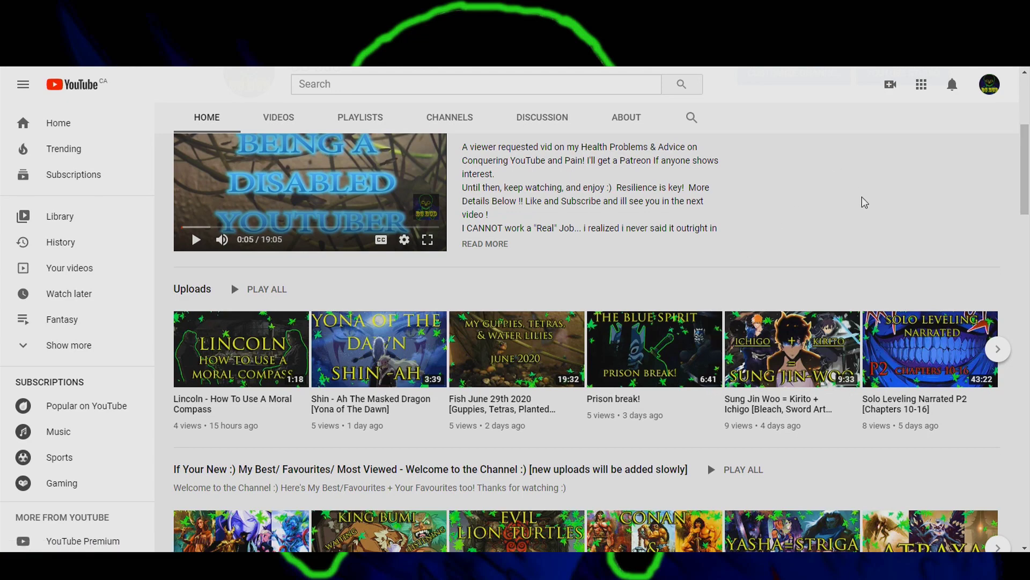
pyautogui.scroll(-2, 862, 201)
pyautogui.scroll(-2, 861, 202)
pyautogui.scroll(1, 862, 203)
pyautogui.scroll(3, 861, 198)
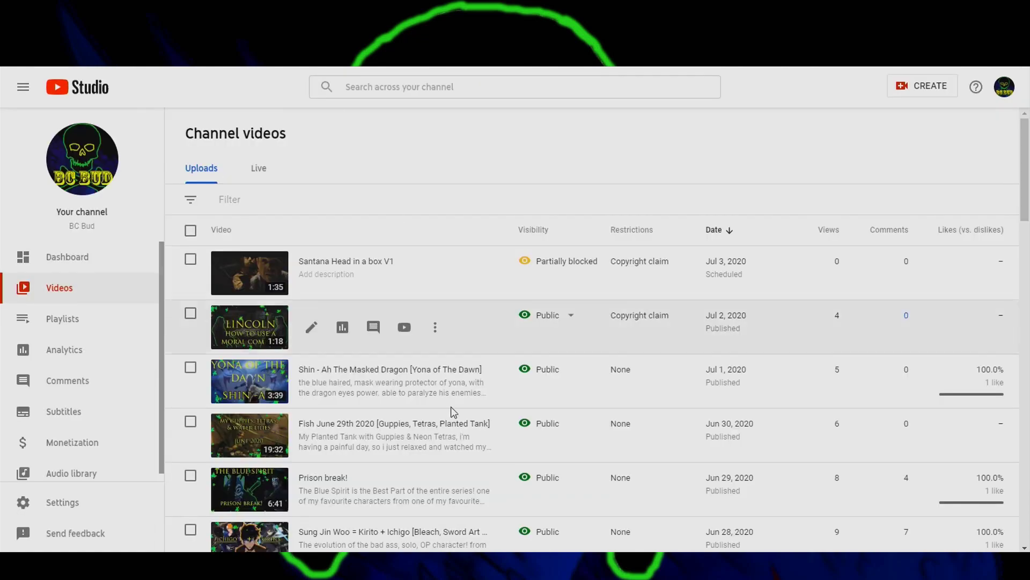
pyautogui.scroll(-3, 482, 386)
pyautogui.scroll(3, 482, 386)
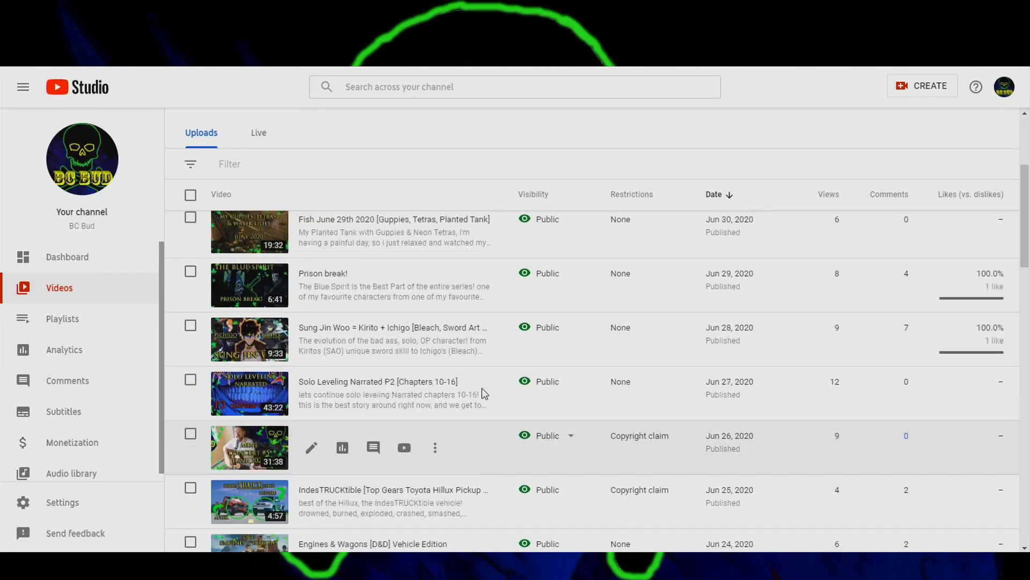
pyautogui.scroll(2, 482, 386)
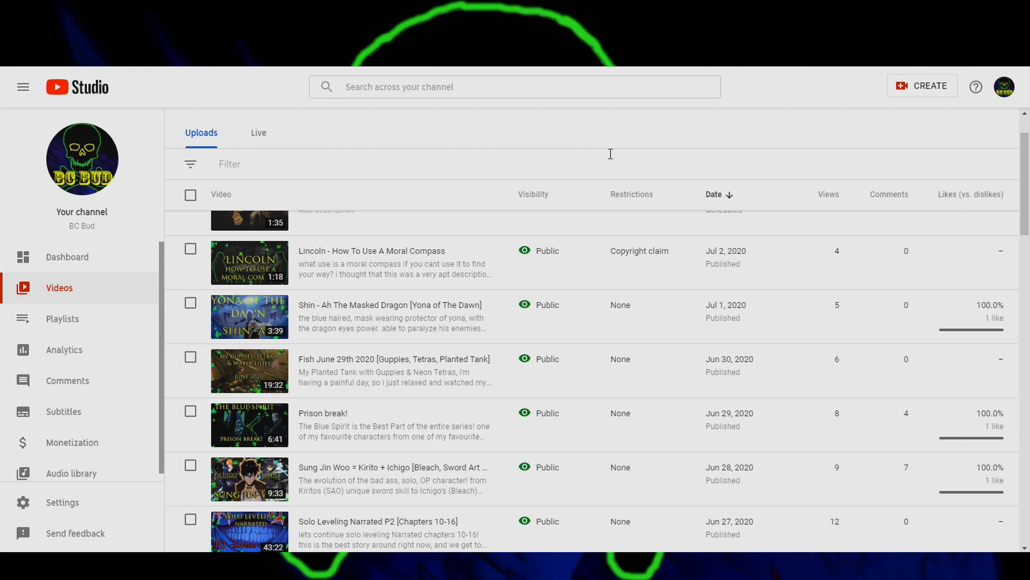
pyautogui.scroll(-4, 632, 169)
pyautogui.scroll(-4, 647, 231)
pyautogui.scroll(-2, 647, 231)
pyautogui.scroll(-3, 646, 231)
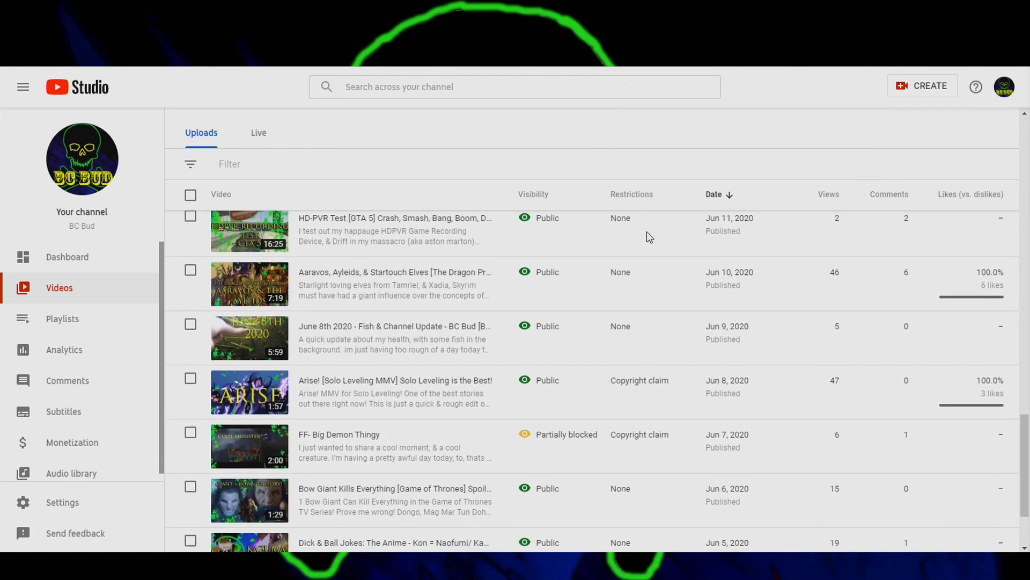
pyautogui.scroll(-2, 646, 251)
pyautogui.scroll(5, 668, 252)
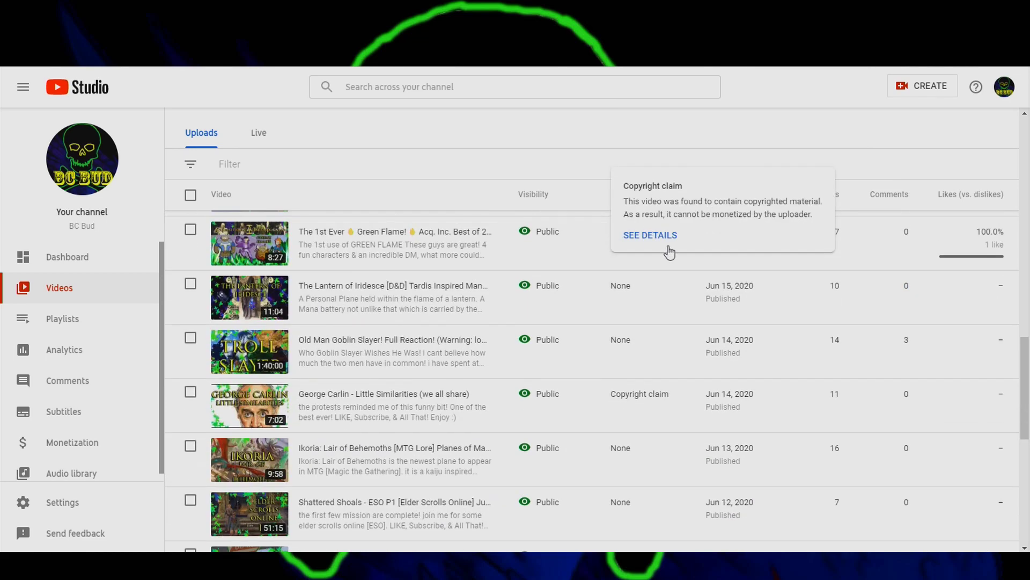
pyautogui.scroll(10, 668, 252)
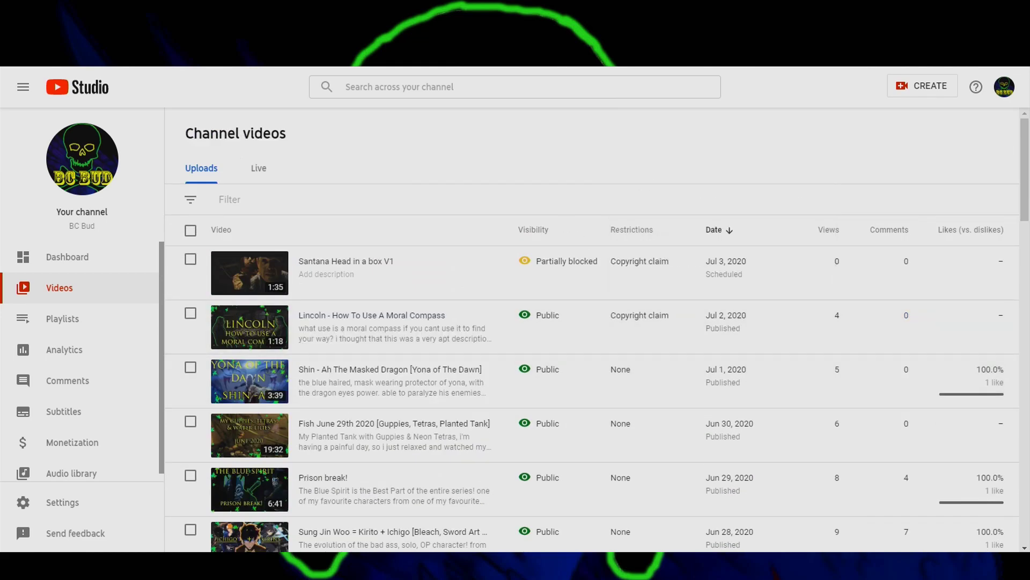
pyautogui.scroll(-2, 582, 173)
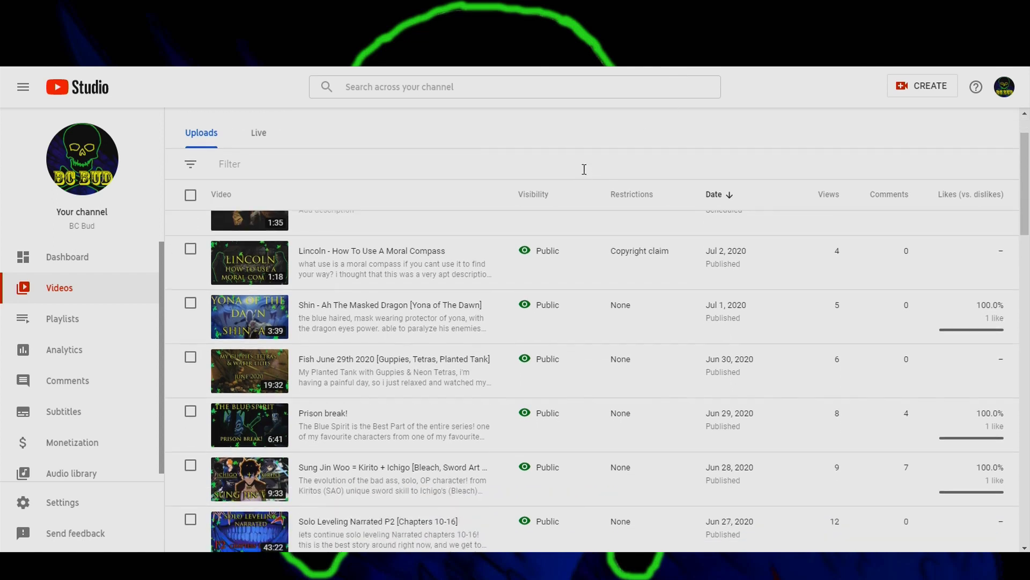
pyautogui.scroll(2, 582, 168)
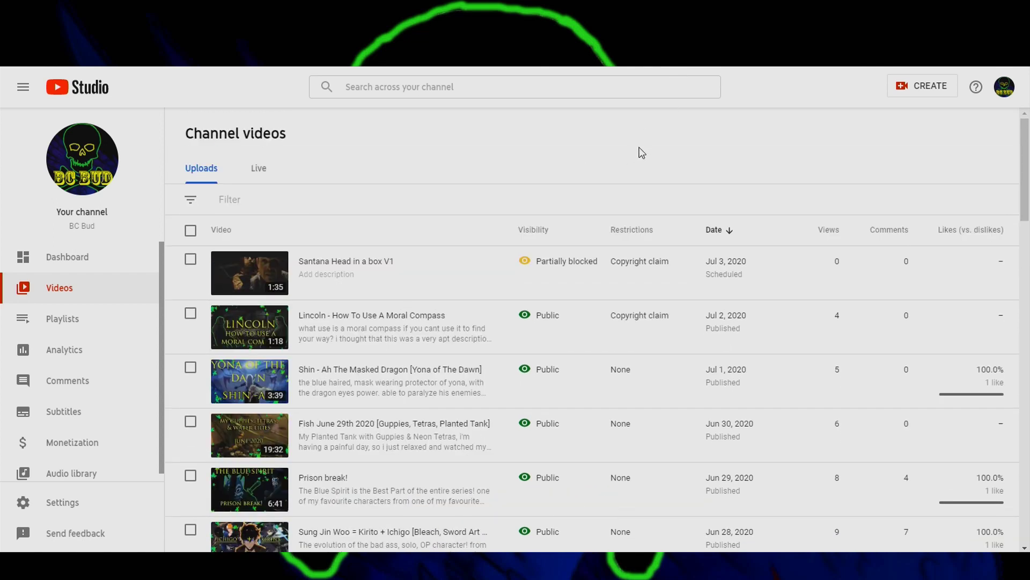
pyautogui.scroll(-1, 681, 306)
pyautogui.scroll(-4, 682, 306)
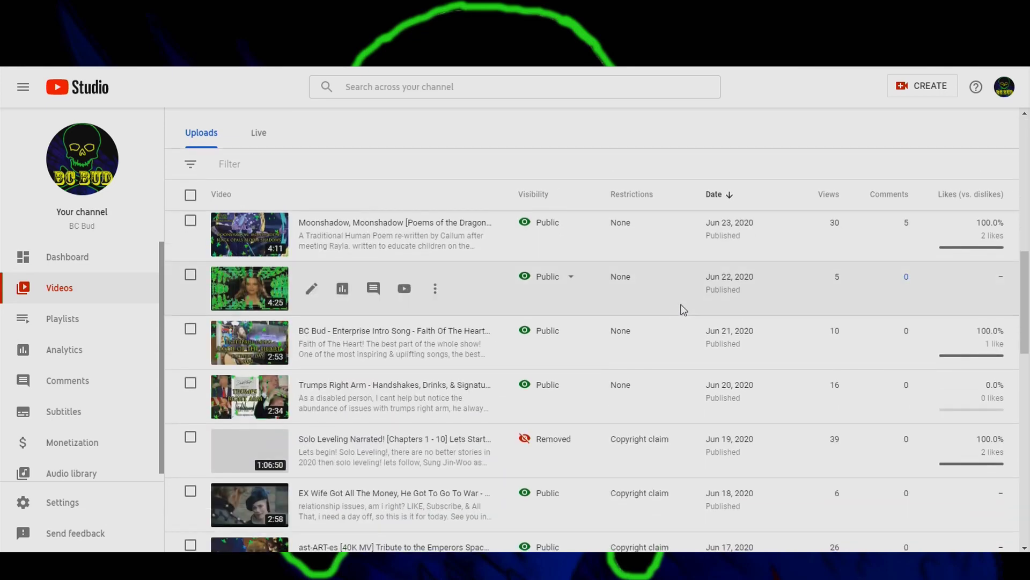
pyautogui.scroll(5, 687, 292)
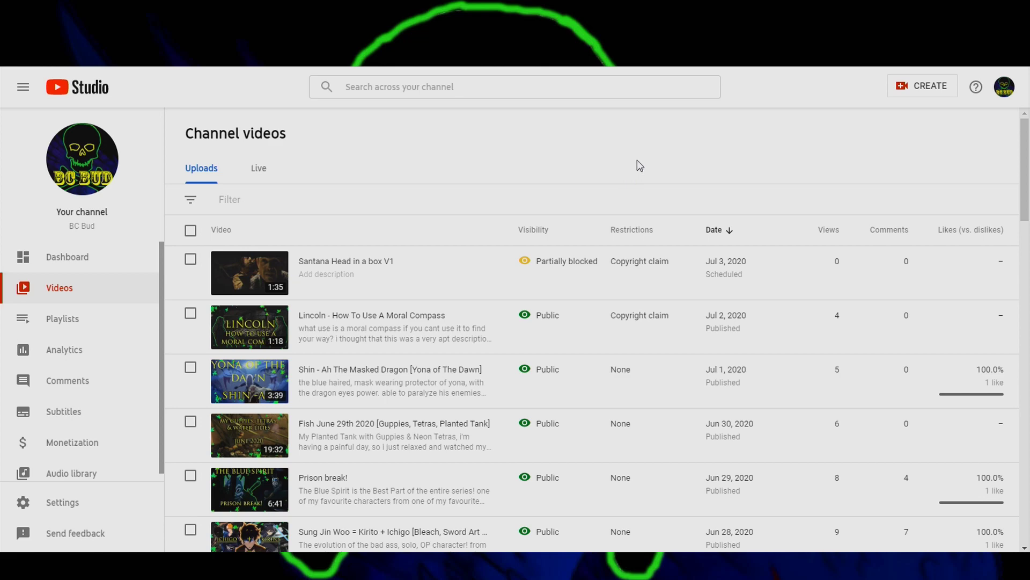
pyautogui.scroll(-5, 673, 161)
pyautogui.scroll(-2, 675, 166)
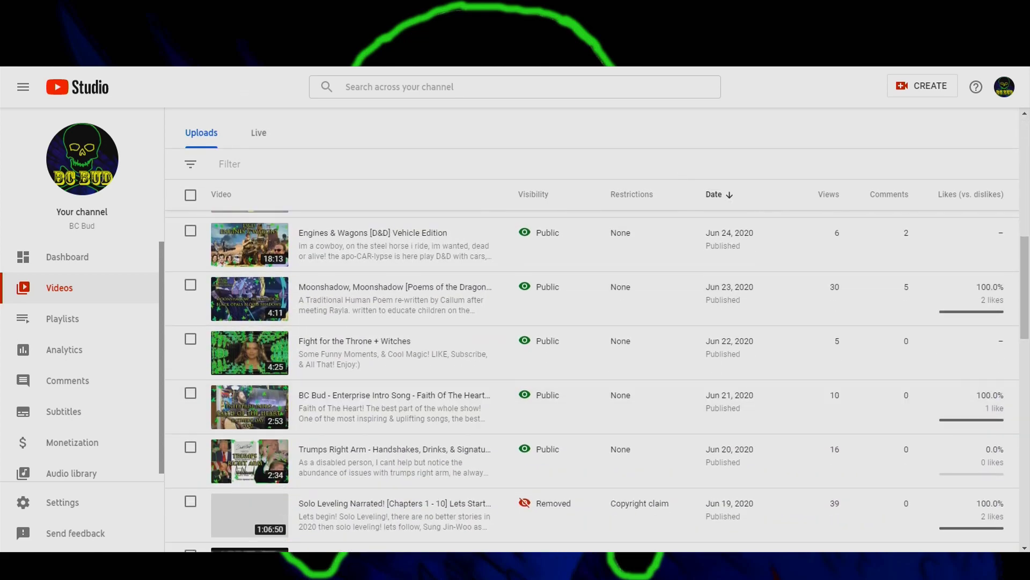
pyautogui.scroll(5, 890, 407)
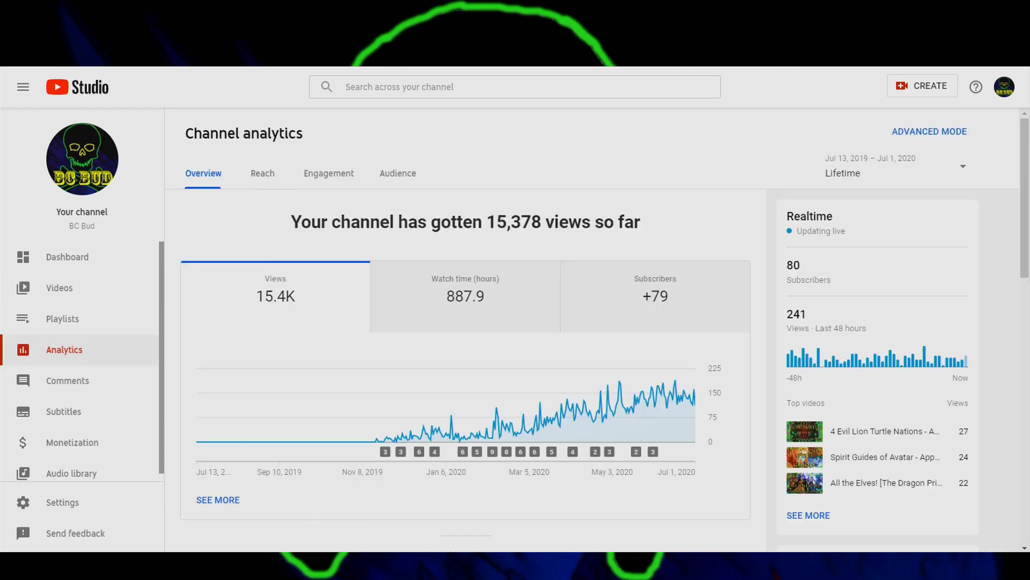
pyautogui.scroll(-5, 657, 247)
pyautogui.scroll(-1, 658, 248)
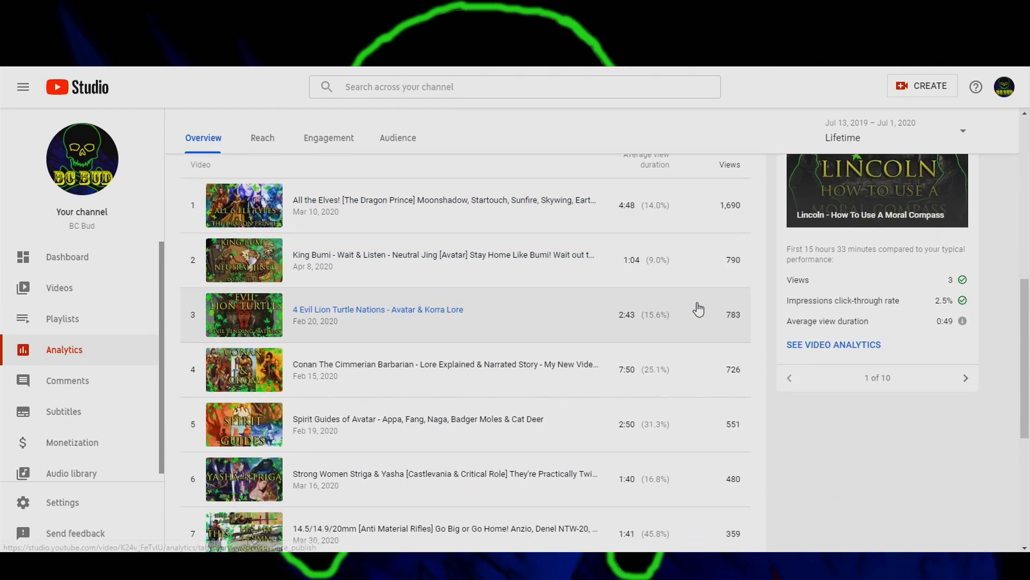
pyautogui.scroll(1, 693, 306)
pyautogui.scroll(-1, 648, 295)
pyautogui.scroll(-3, 648, 295)
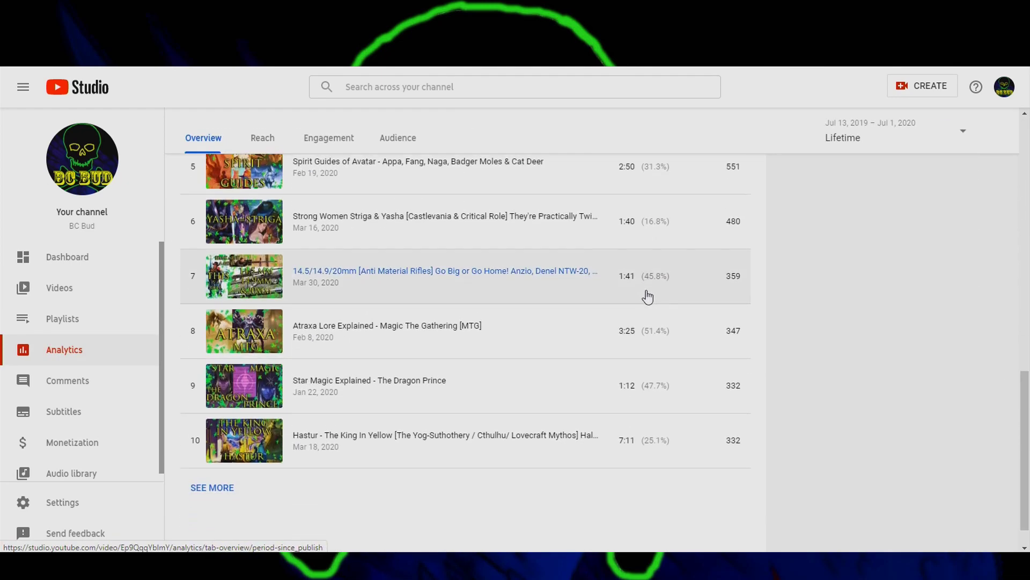
pyautogui.scroll(3, 612, 298)
pyautogui.scroll(2, 516, 318)
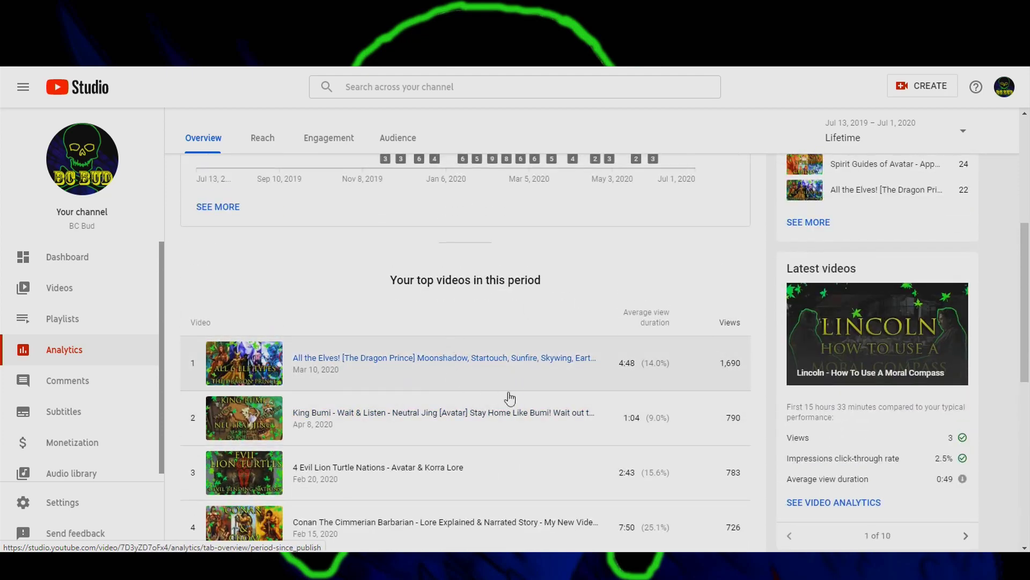
pyautogui.scroll(1, 693, 306)
pyautogui.scroll(3, 708, 265)
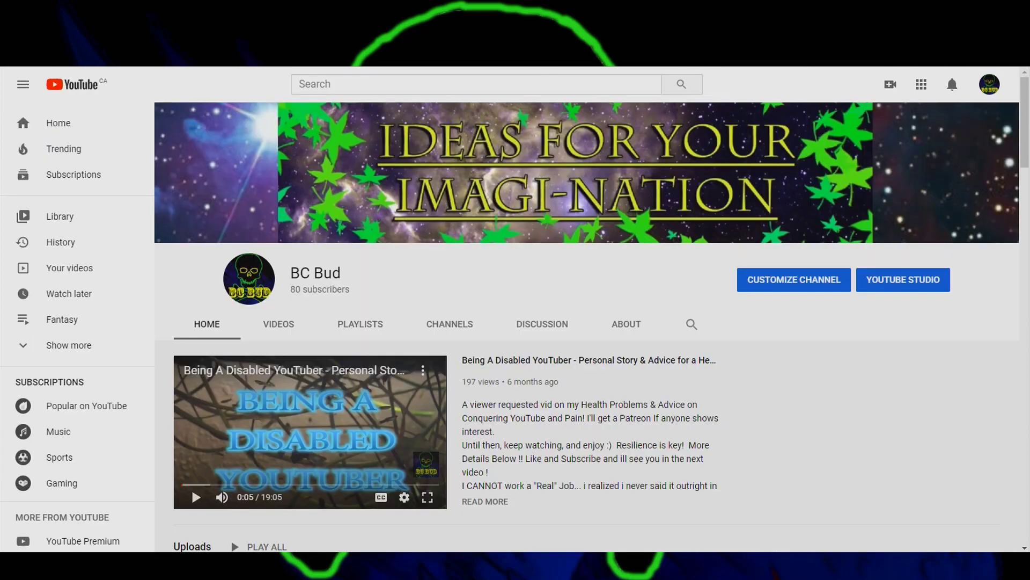
# Step: Open the channel page's VIDEOS tab, then retry it after the connection drops
pyautogui.click(278, 324)
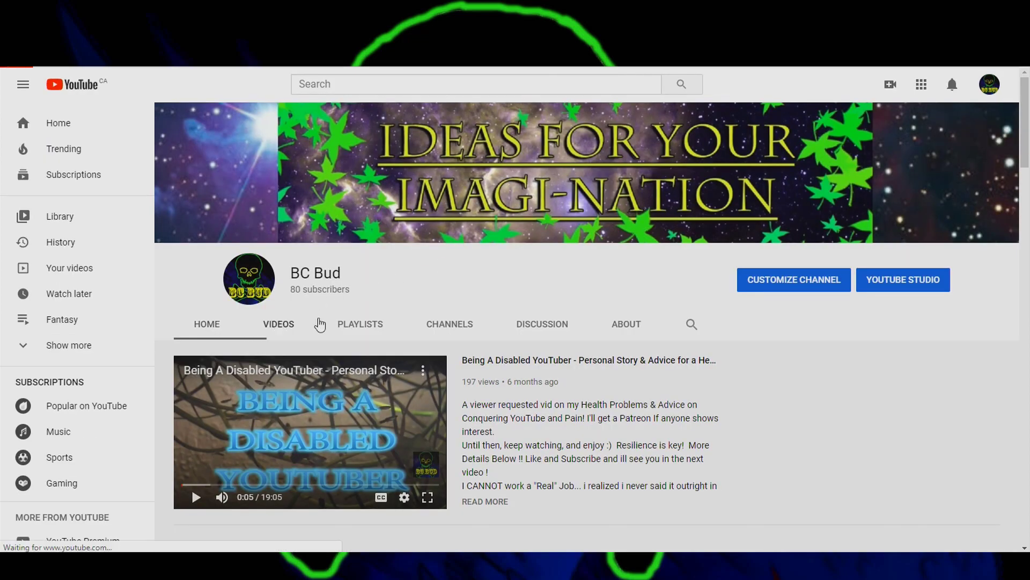
pyautogui.scroll(3, 512, 282)
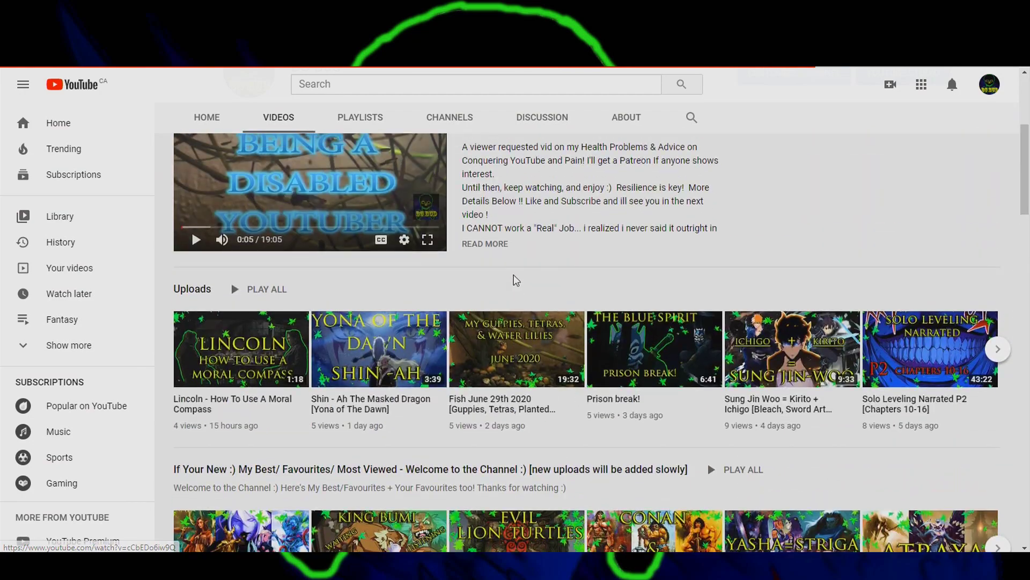
pyautogui.scroll(-5, 513, 278)
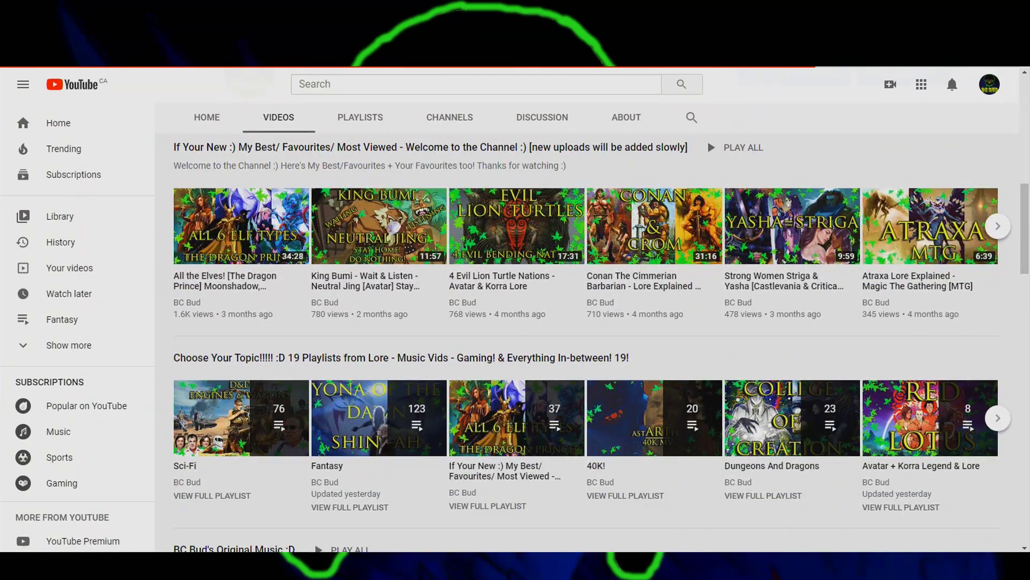
pyautogui.scroll(4, 636, 288)
pyautogui.scroll(3, 636, 287)
pyautogui.scroll(-6, 435, 206)
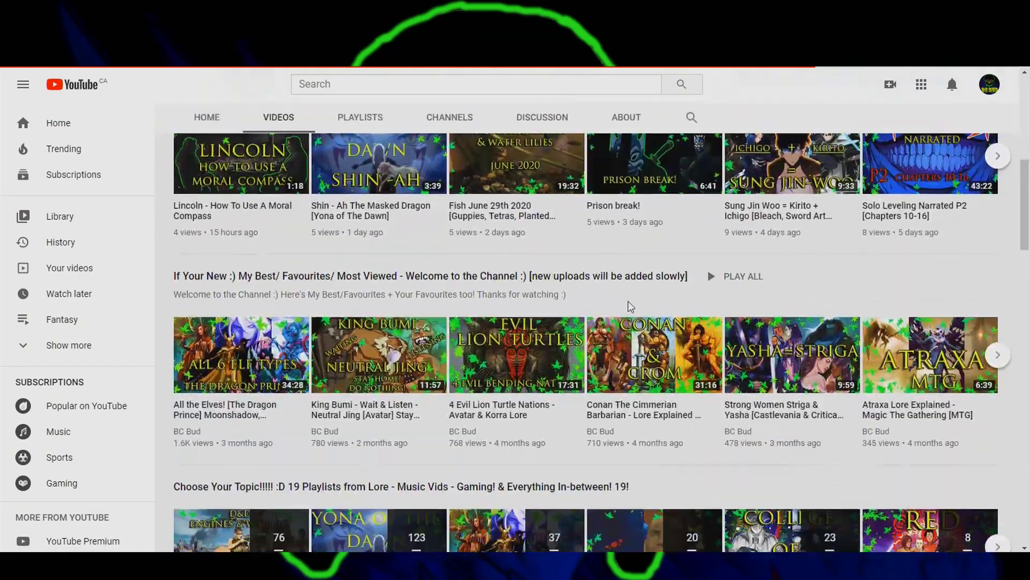
pyautogui.scroll(1, 435, 205)
pyautogui.scroll(5, 434, 206)
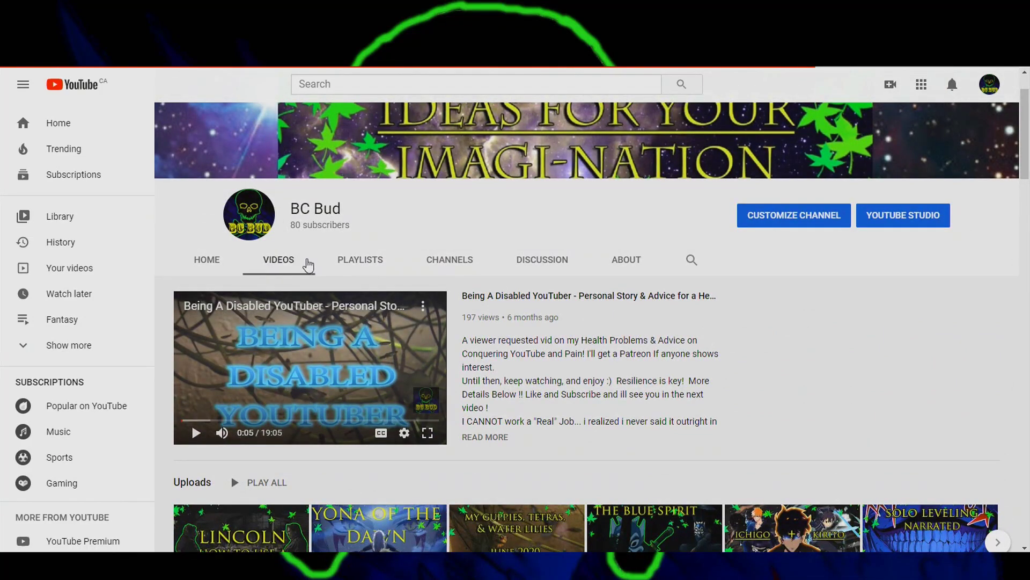
pyautogui.click(326, 263)
pyautogui.scroll(-2, 524, 303)
pyautogui.scroll(-3, 621, 303)
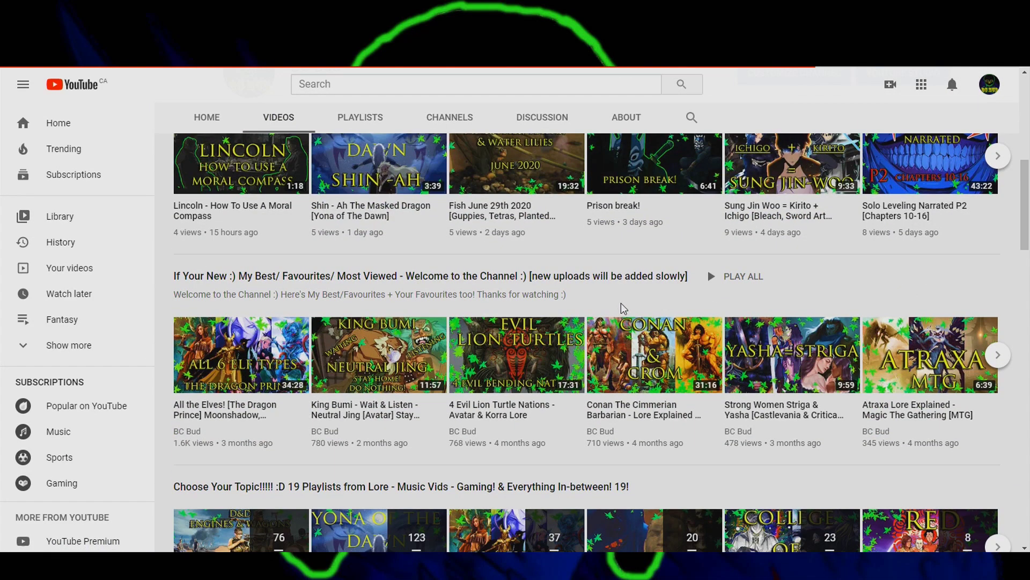
pyautogui.scroll(5, 604, 234)
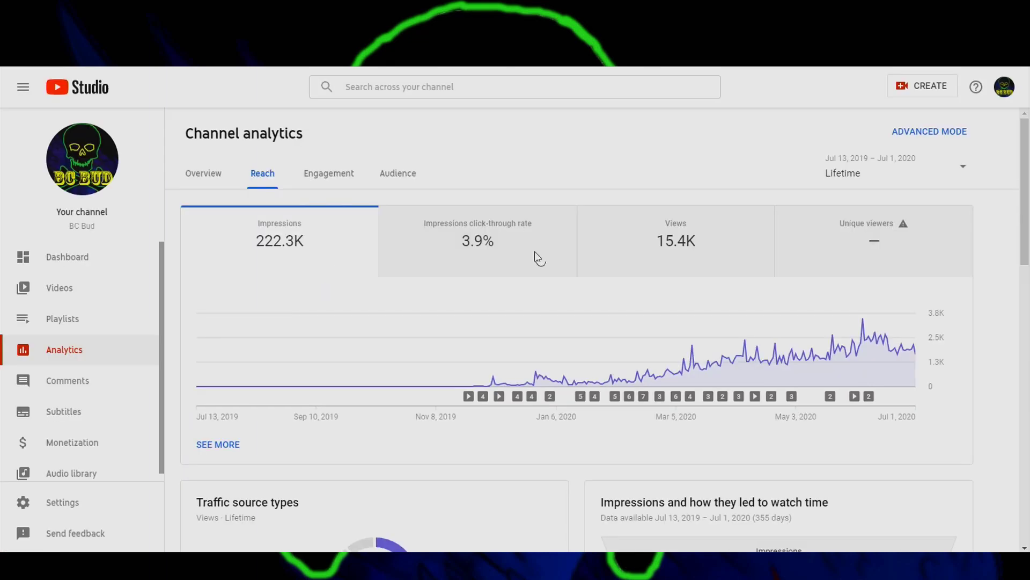
pyautogui.scroll(-2, 599, 317)
pyautogui.scroll(-3, 597, 318)
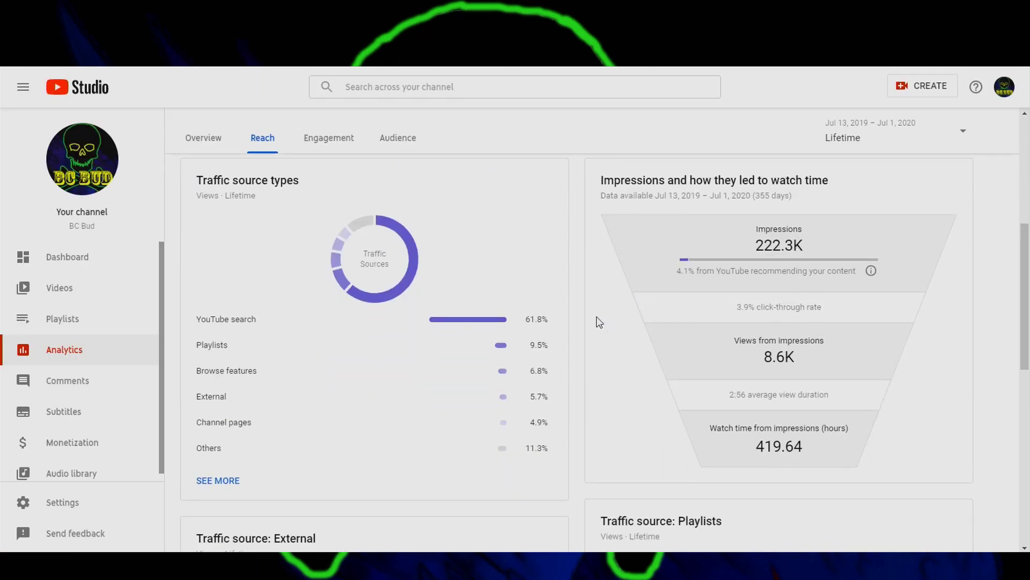
pyautogui.scroll(5, 598, 318)
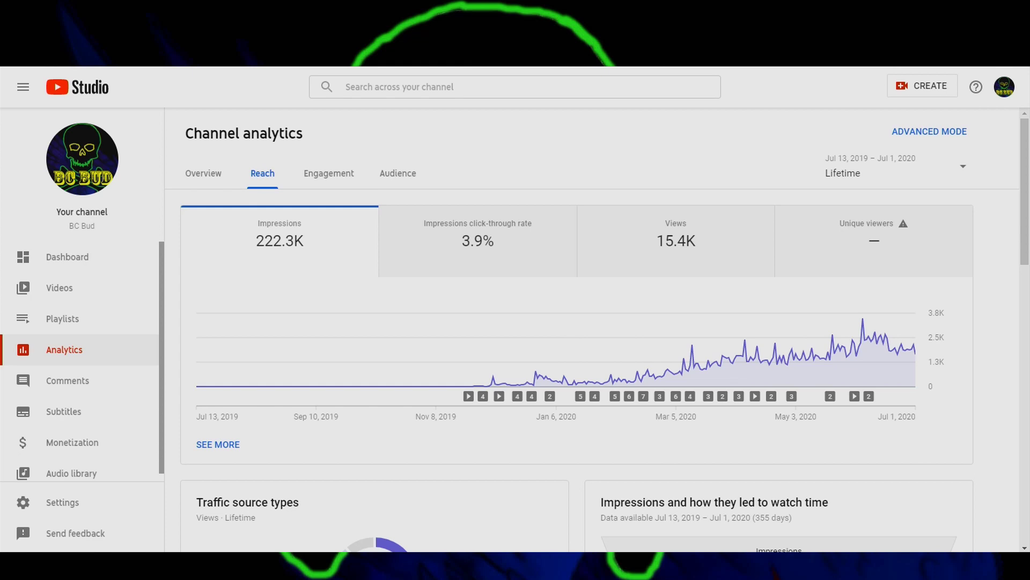
# Step: Return to the uploaded videos list after viewing Reach analytics (222.3K impressions, 3.9% click-through)
pyautogui.click(59, 287)
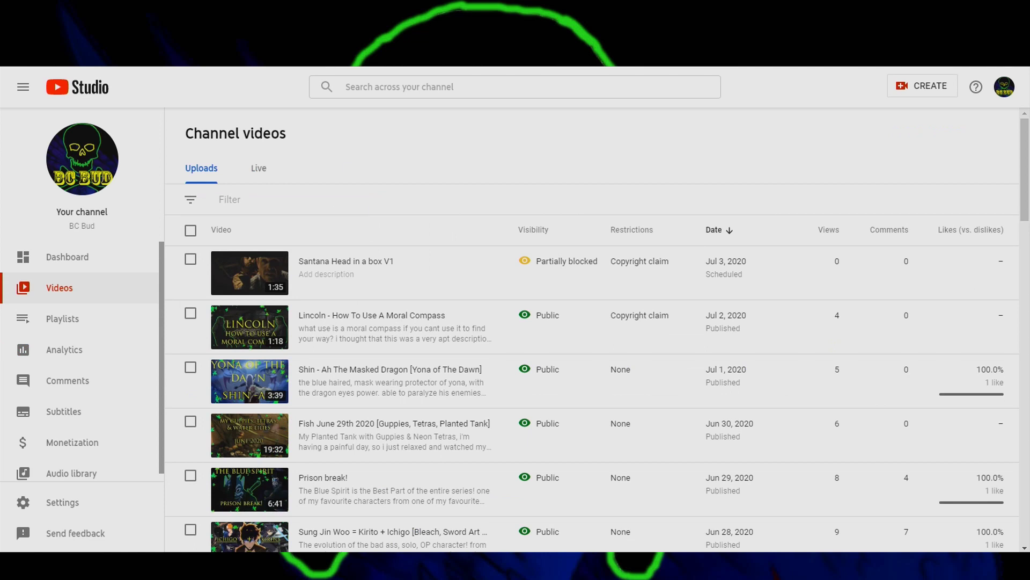
# Step: Go from the uploaded videos list to the Dashboard
pyautogui.click(62, 265)
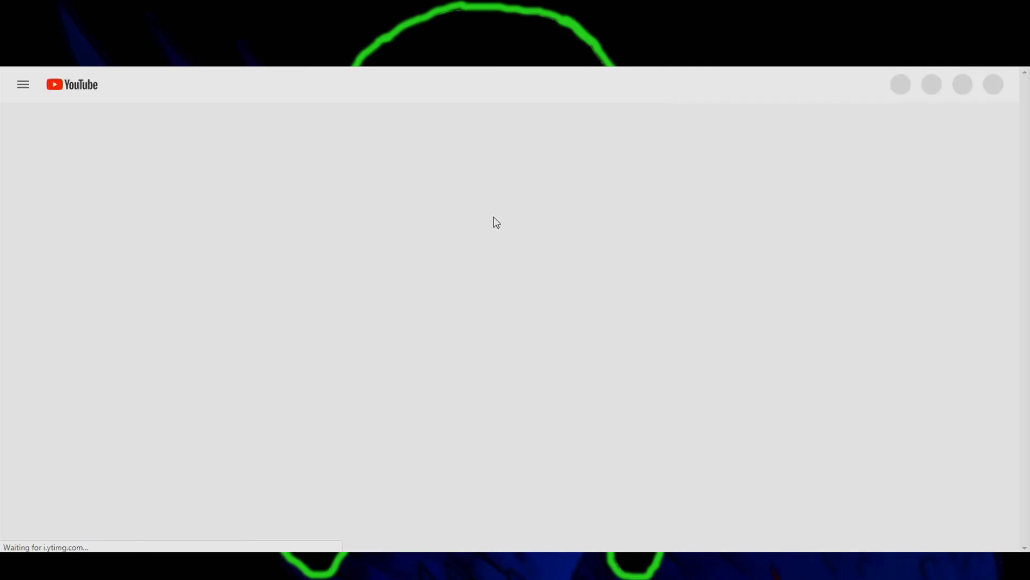
pyautogui.scroll(-2, 282, 266)
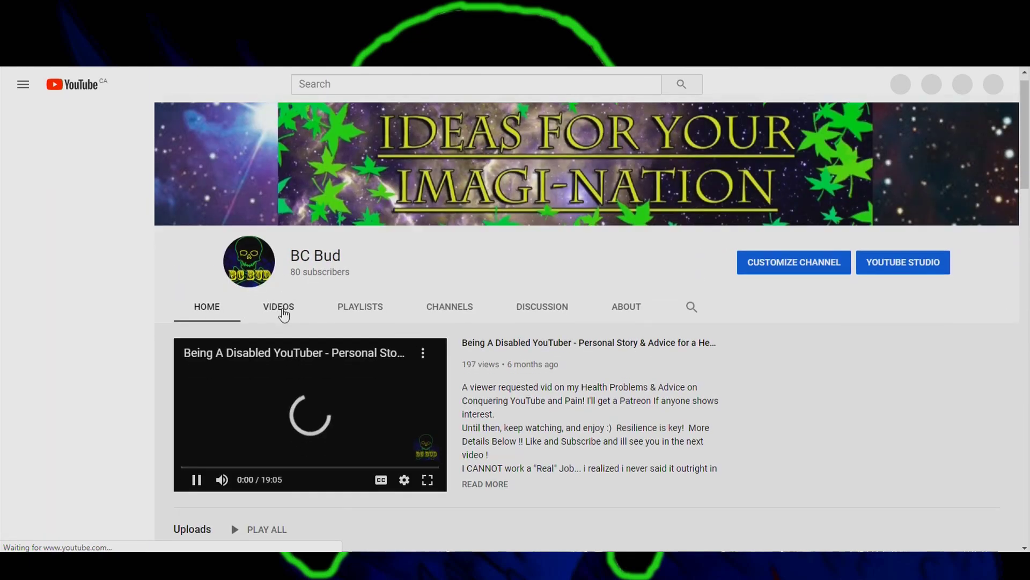
pyautogui.scroll(2, 676, 266)
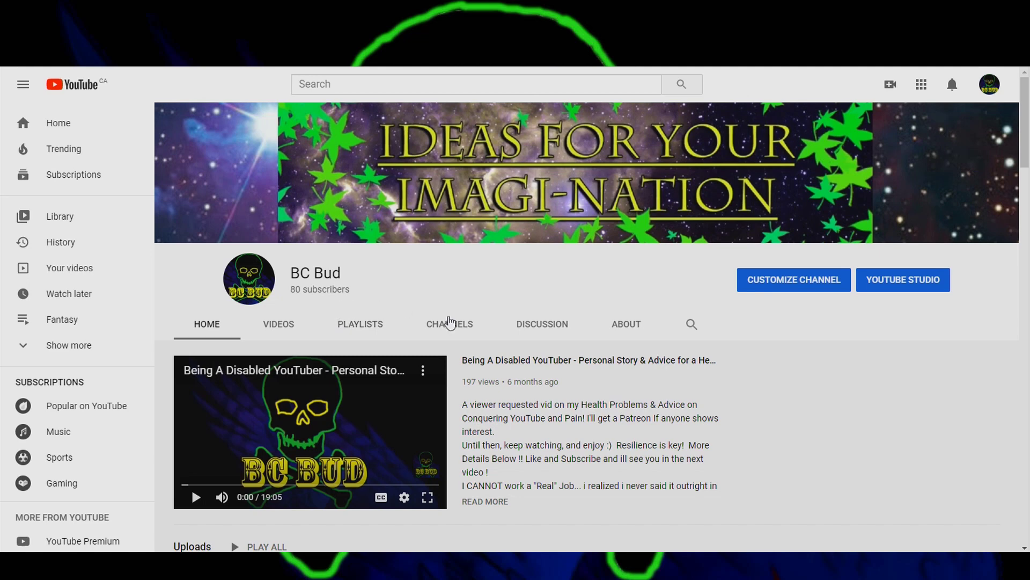
pyautogui.scroll(-5, 449, 323)
pyautogui.scroll(5, 369, 316)
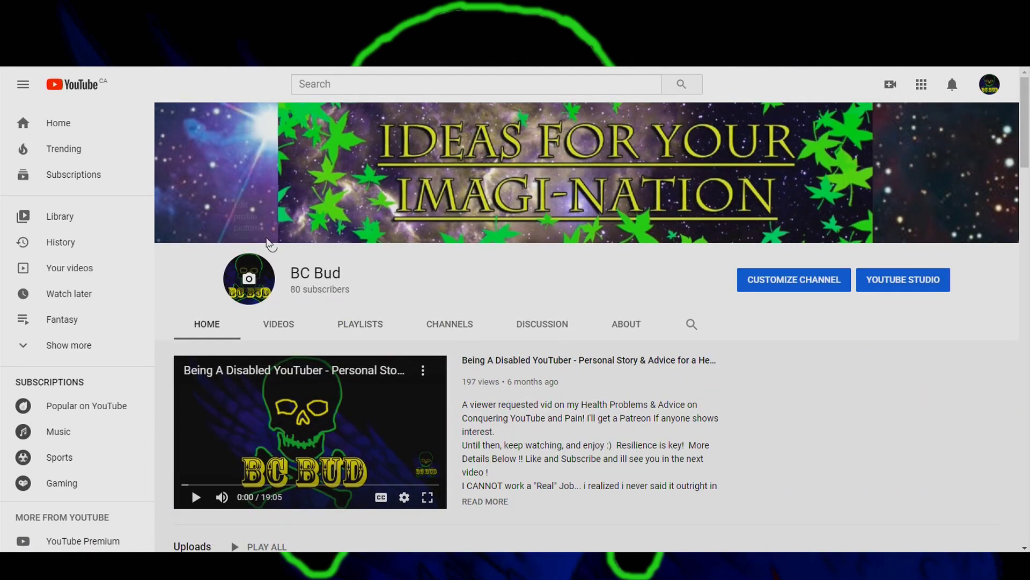
pyautogui.scroll(-1, 370, 234)
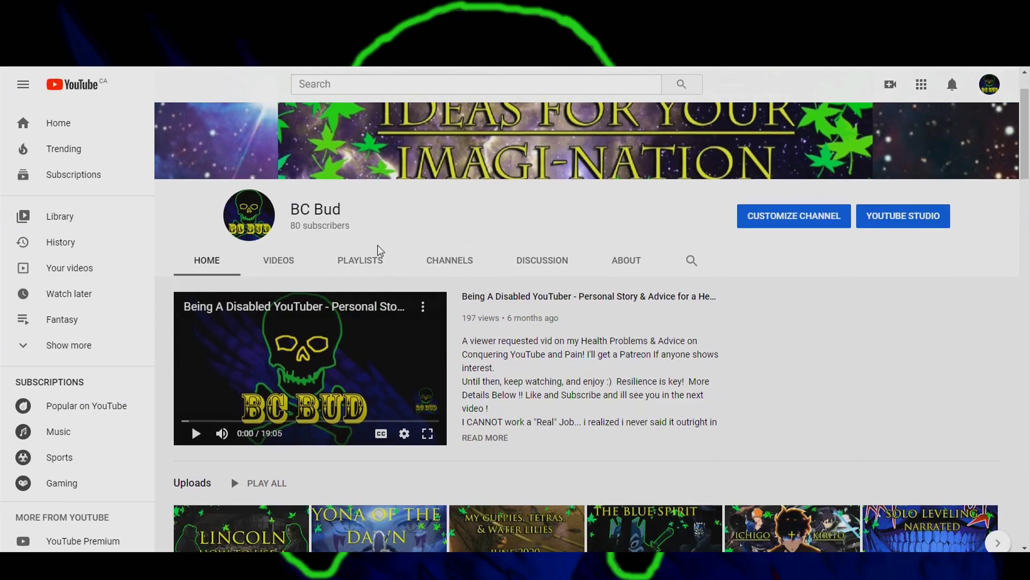
pyautogui.scroll(-4, 451, 282)
pyautogui.scroll(5, 508, 309)
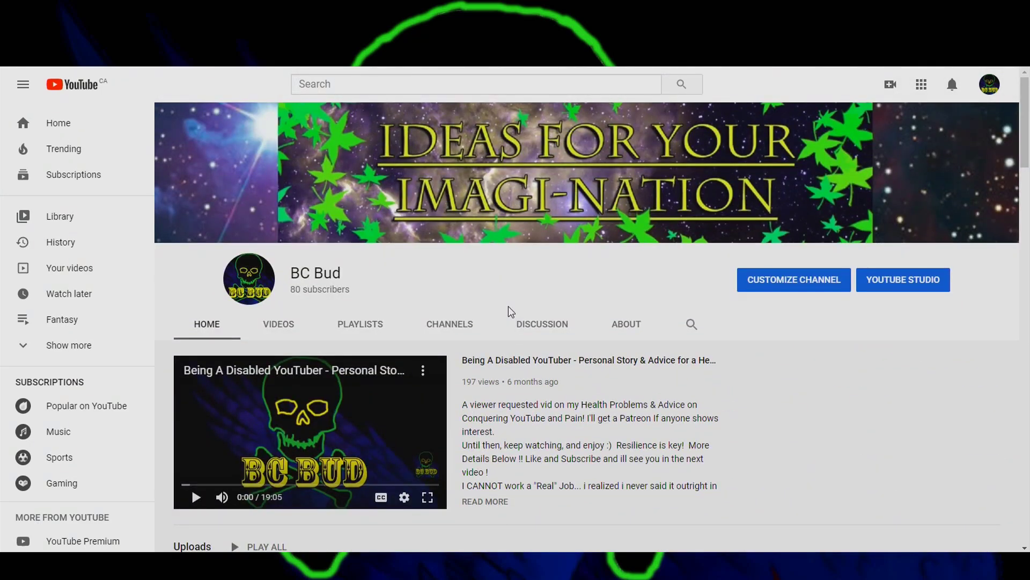